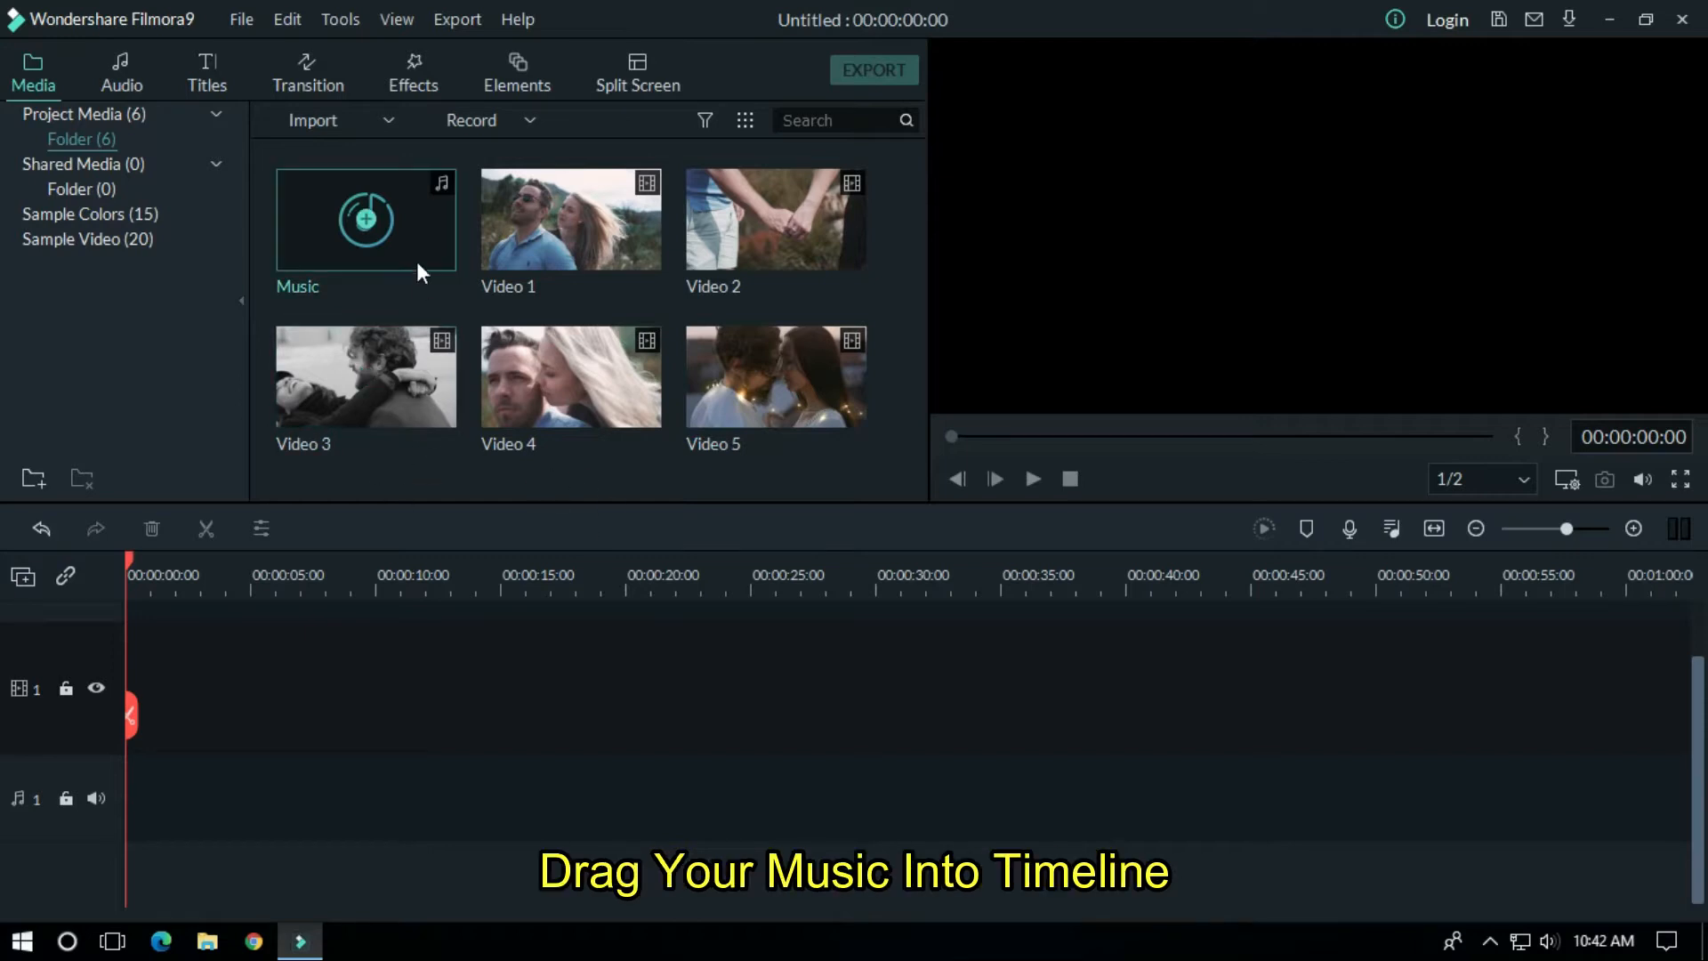
Step: Place the Music clip on the first audio track and Video 1 on the first video track, both starting at 00:00:00:00
left_click_drag(418, 247, 200, 836)
left_click_drag(1348, 584, 1166, 553)
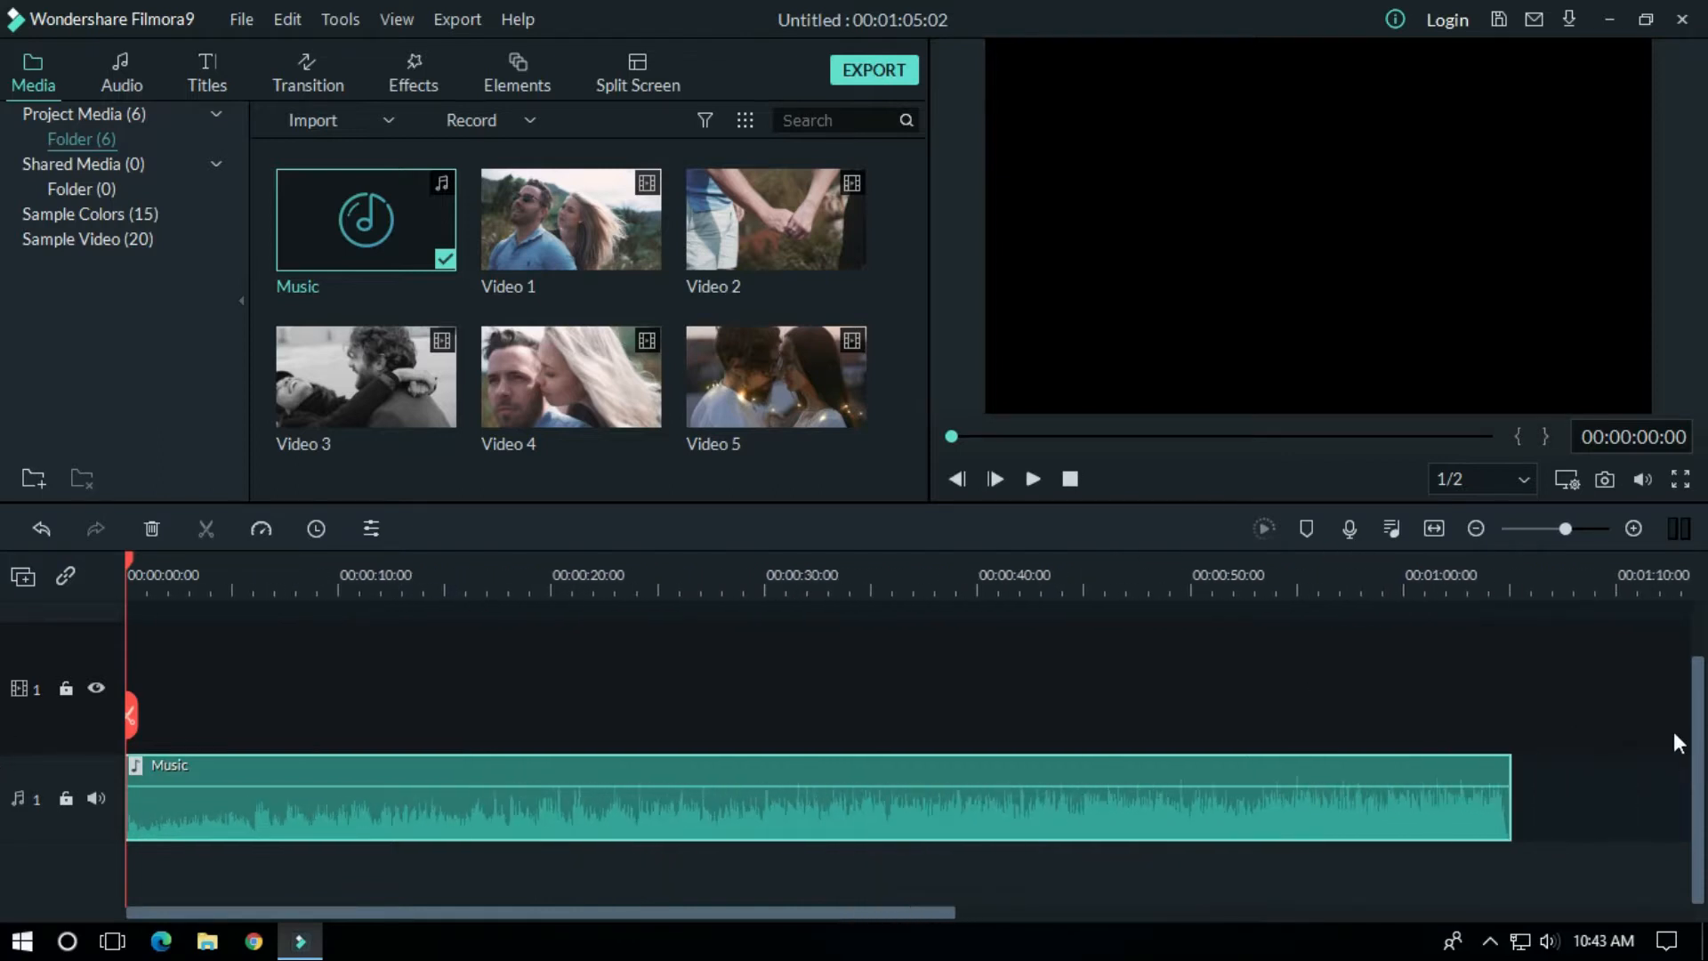
scroll(1702, 748, "up", 2)
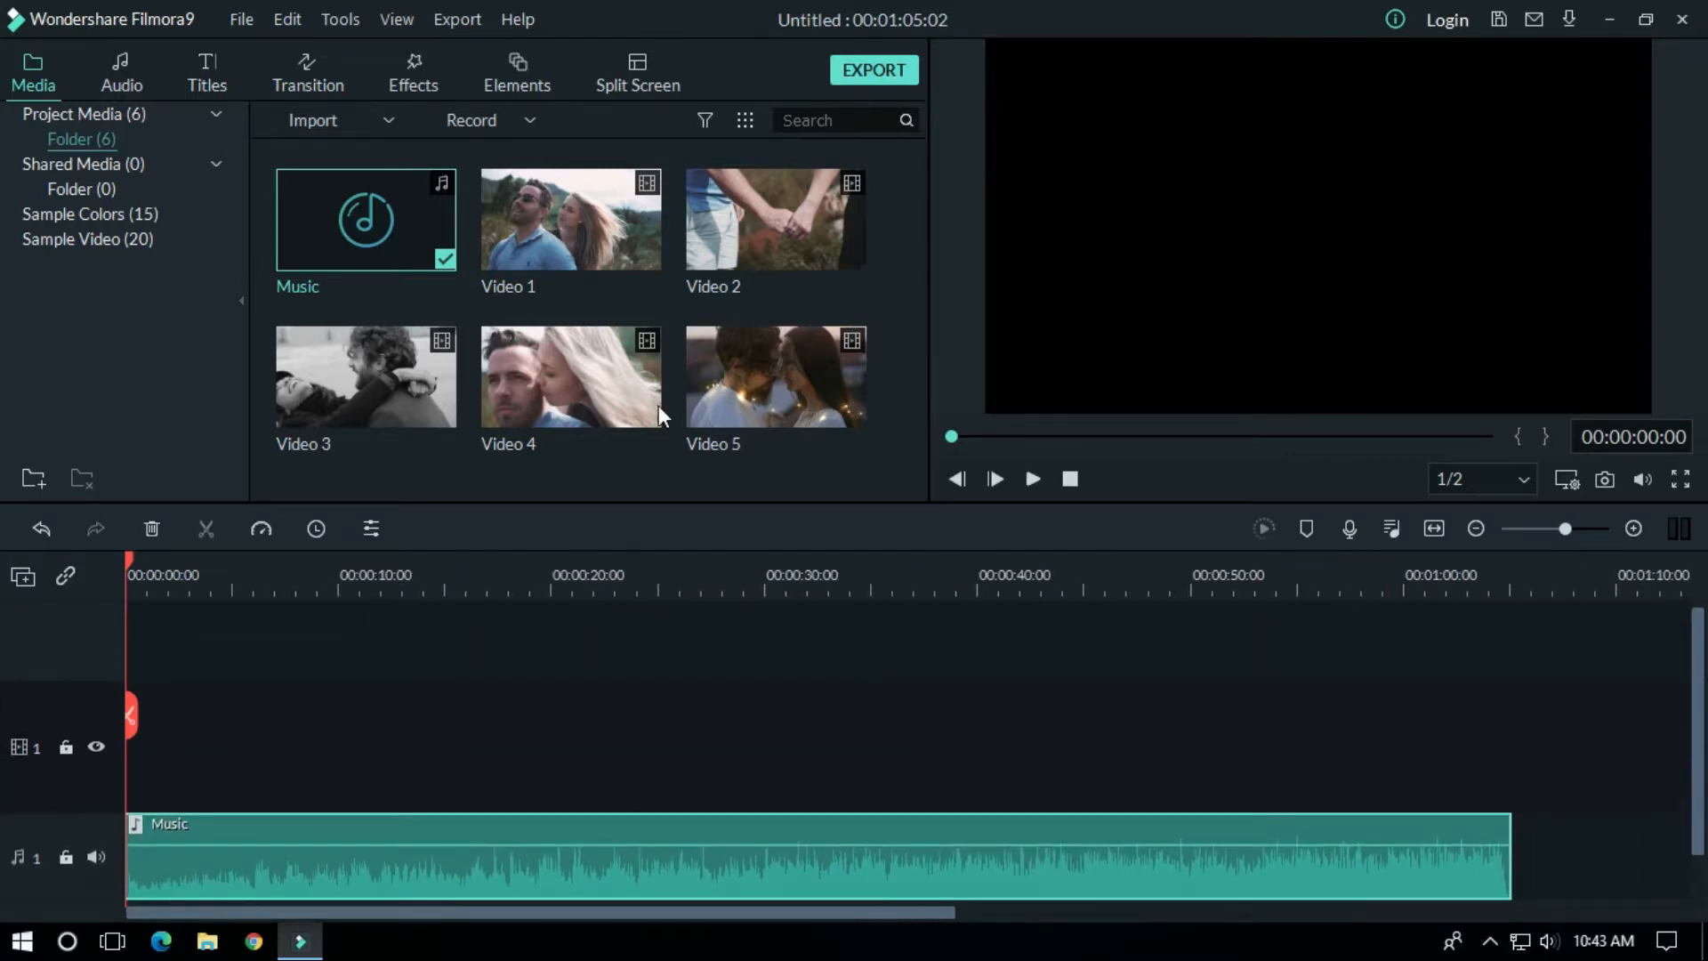
left_click(729, 489)
left_click_drag(491, 489, 553, 738)
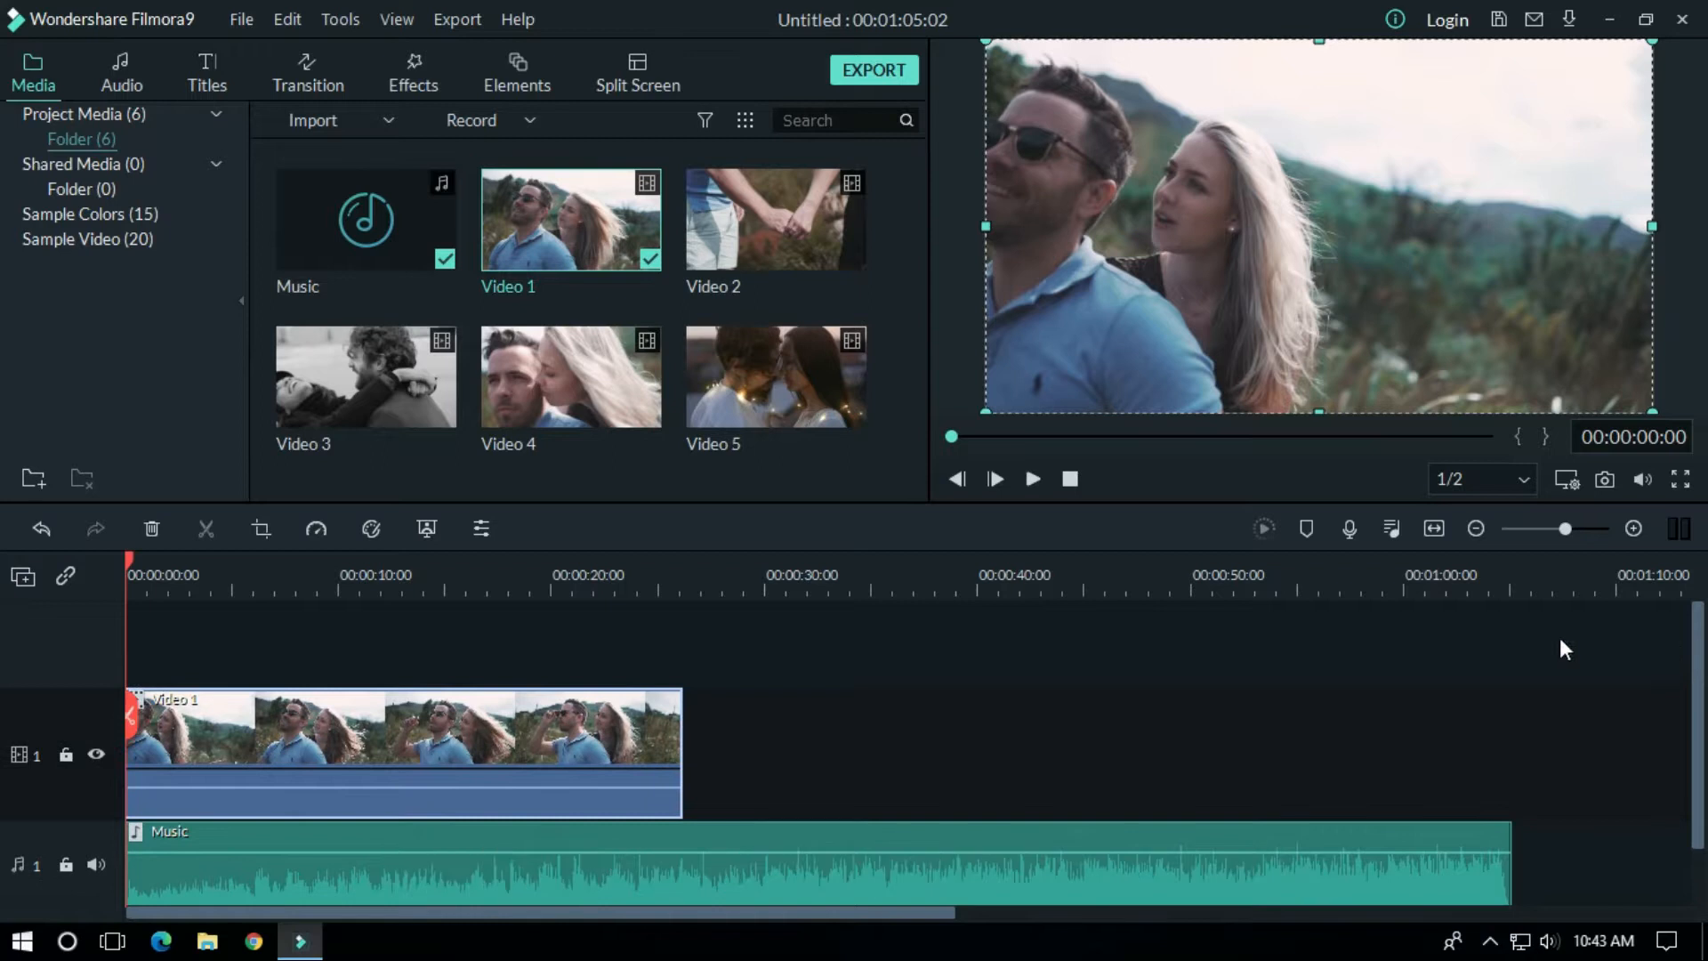
Step: Add Video 2 on track 2 from about 00:00:17:18 and Video 3 on track 3 from about 00:00:29:15, each overlapping the previous clip
left_click_drag(813, 242, 548, 642)
left_click_drag(546, 566, 504, 570)
left_click_drag(655, 743, 612, 744)
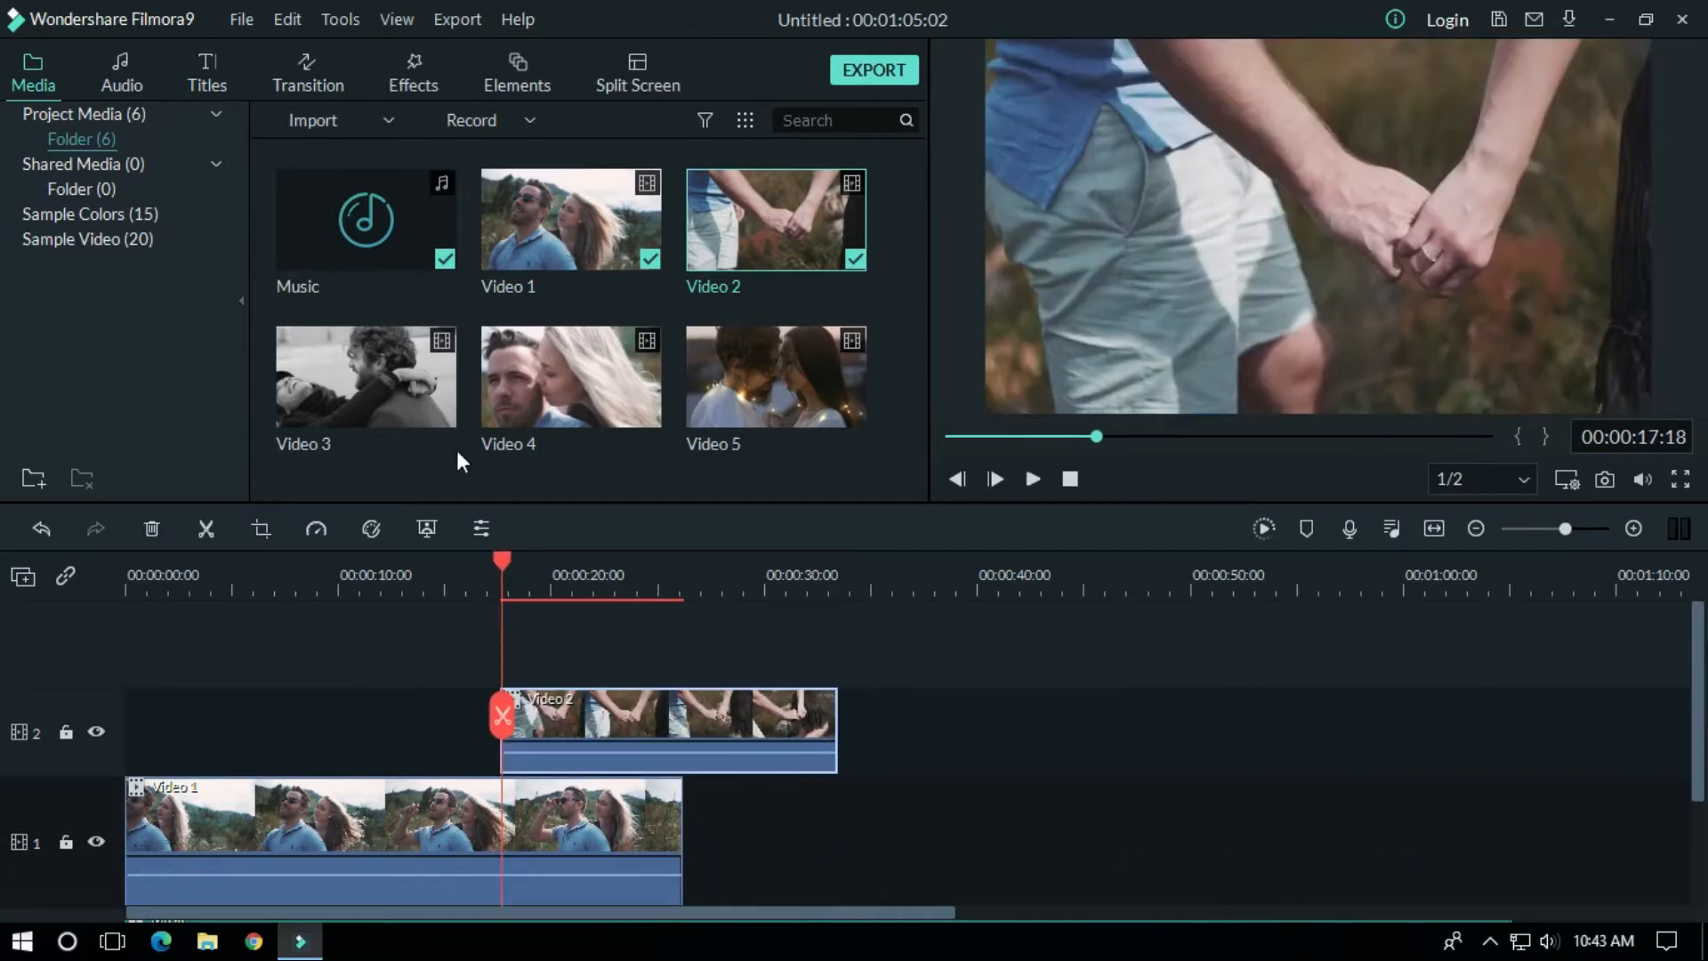
left_click_drag(409, 399, 755, 571)
left_click(769, 569)
left_click_drag(828, 732, 813, 732)
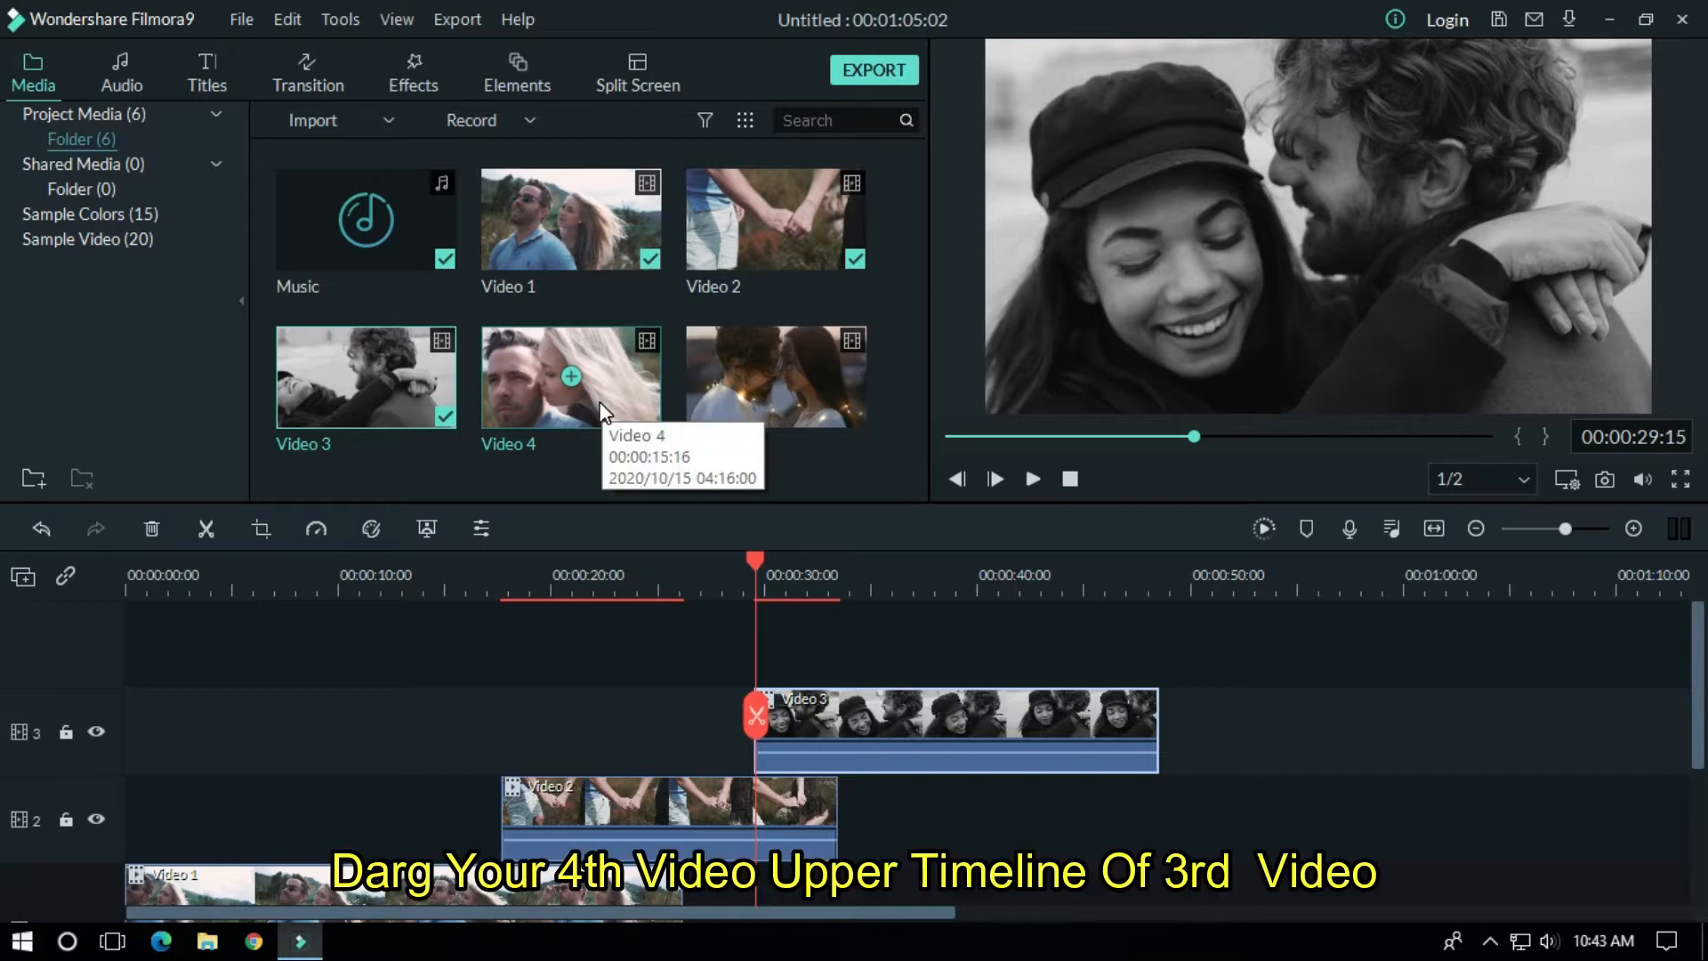
Step: Add Video 4 on track 4 from about 43 seconds and Video 5 on track 5 from about 55 seconds, each overlapping the previous clip
left_click_drag(626, 397, 1027, 628)
left_click(1048, 568)
left_click_drag(860, 912, 1143, 898)
left_click_drag(838, 518, 776, 614)
left_click(766, 577)
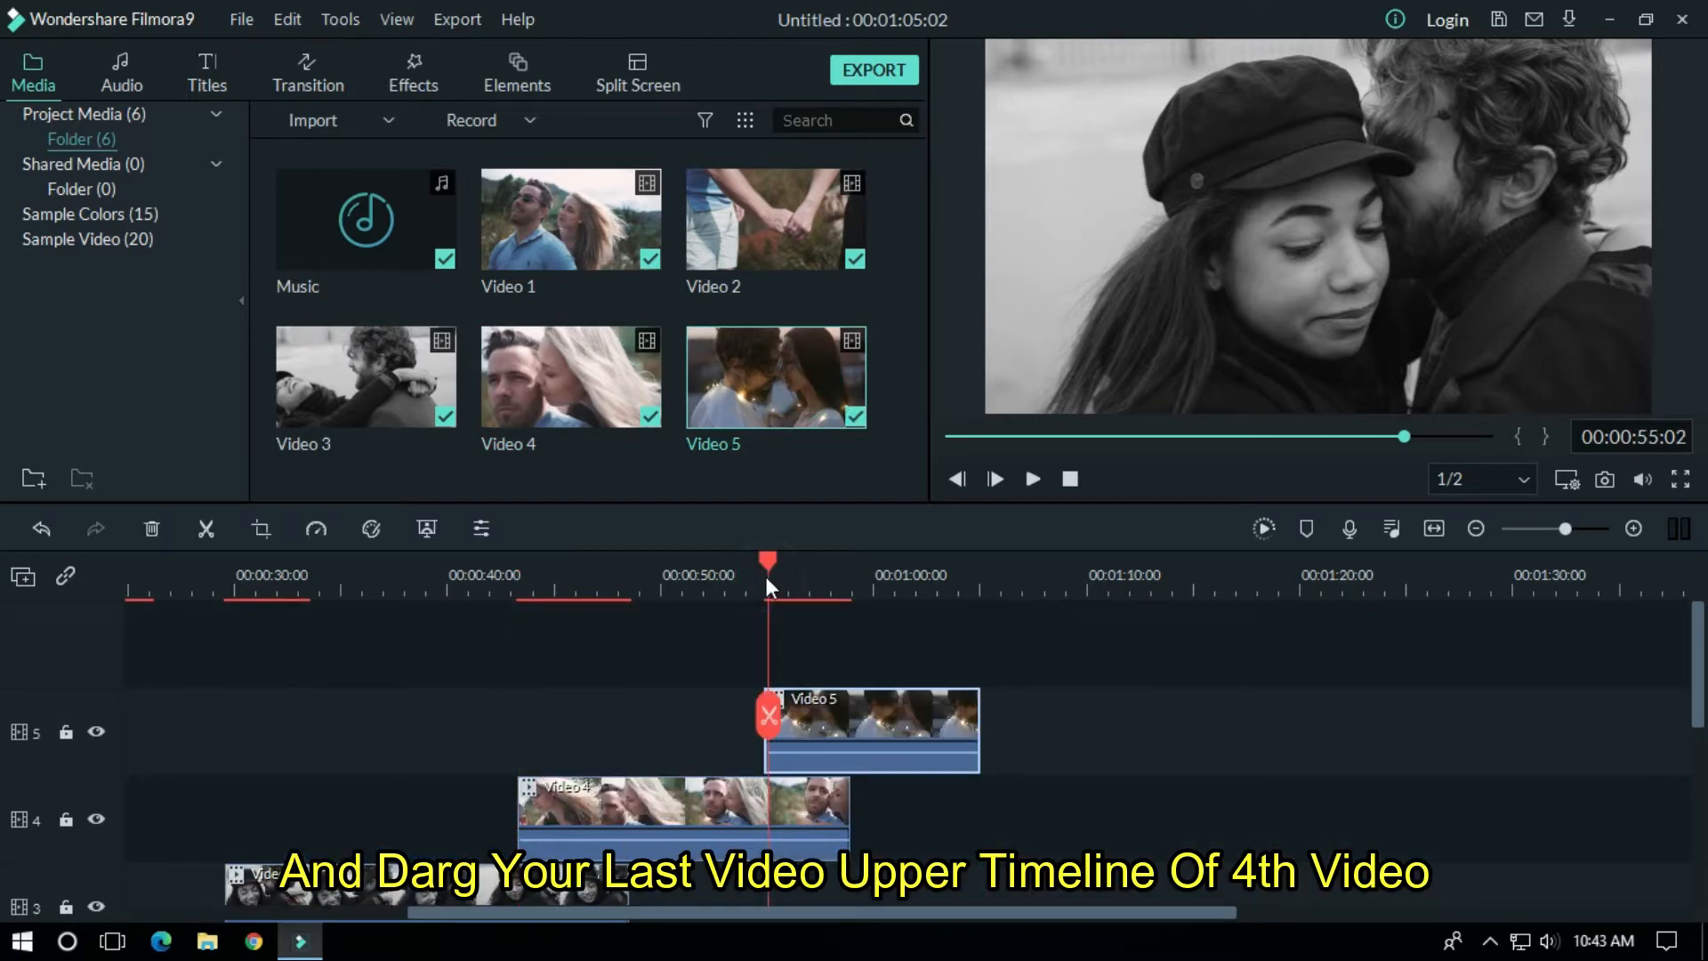
left_click(760, 569)
left_click_drag(831, 734, 857, 724)
Step: Search the effects for "bea" and apply the Beautifu Memories filter to Video 1 and Video 2
mouse_move(1697, 647)
left_mouse_down()
mouse_move(1680, 781)
mouse_move(1660, 701)
mouse_move(1673, 642)
left_mouse_up()
left_click_drag(1067, 916, 2, 683)
left_click_drag(1698, 646, 1695, 762)
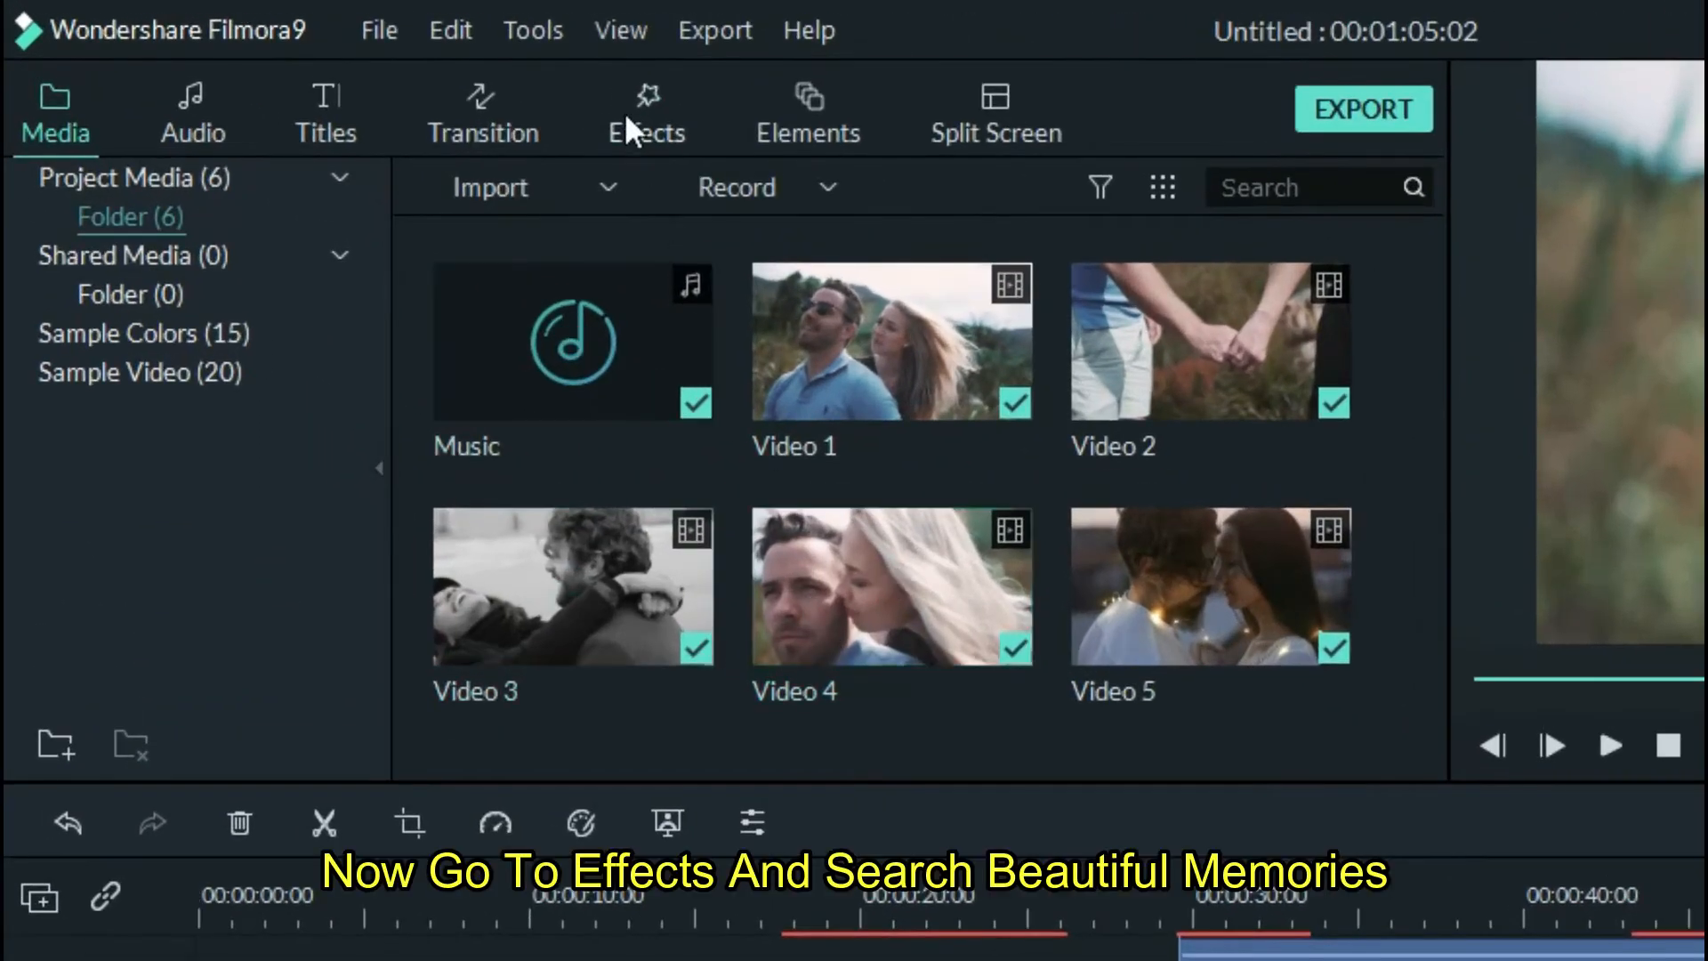
left_click(627, 129)
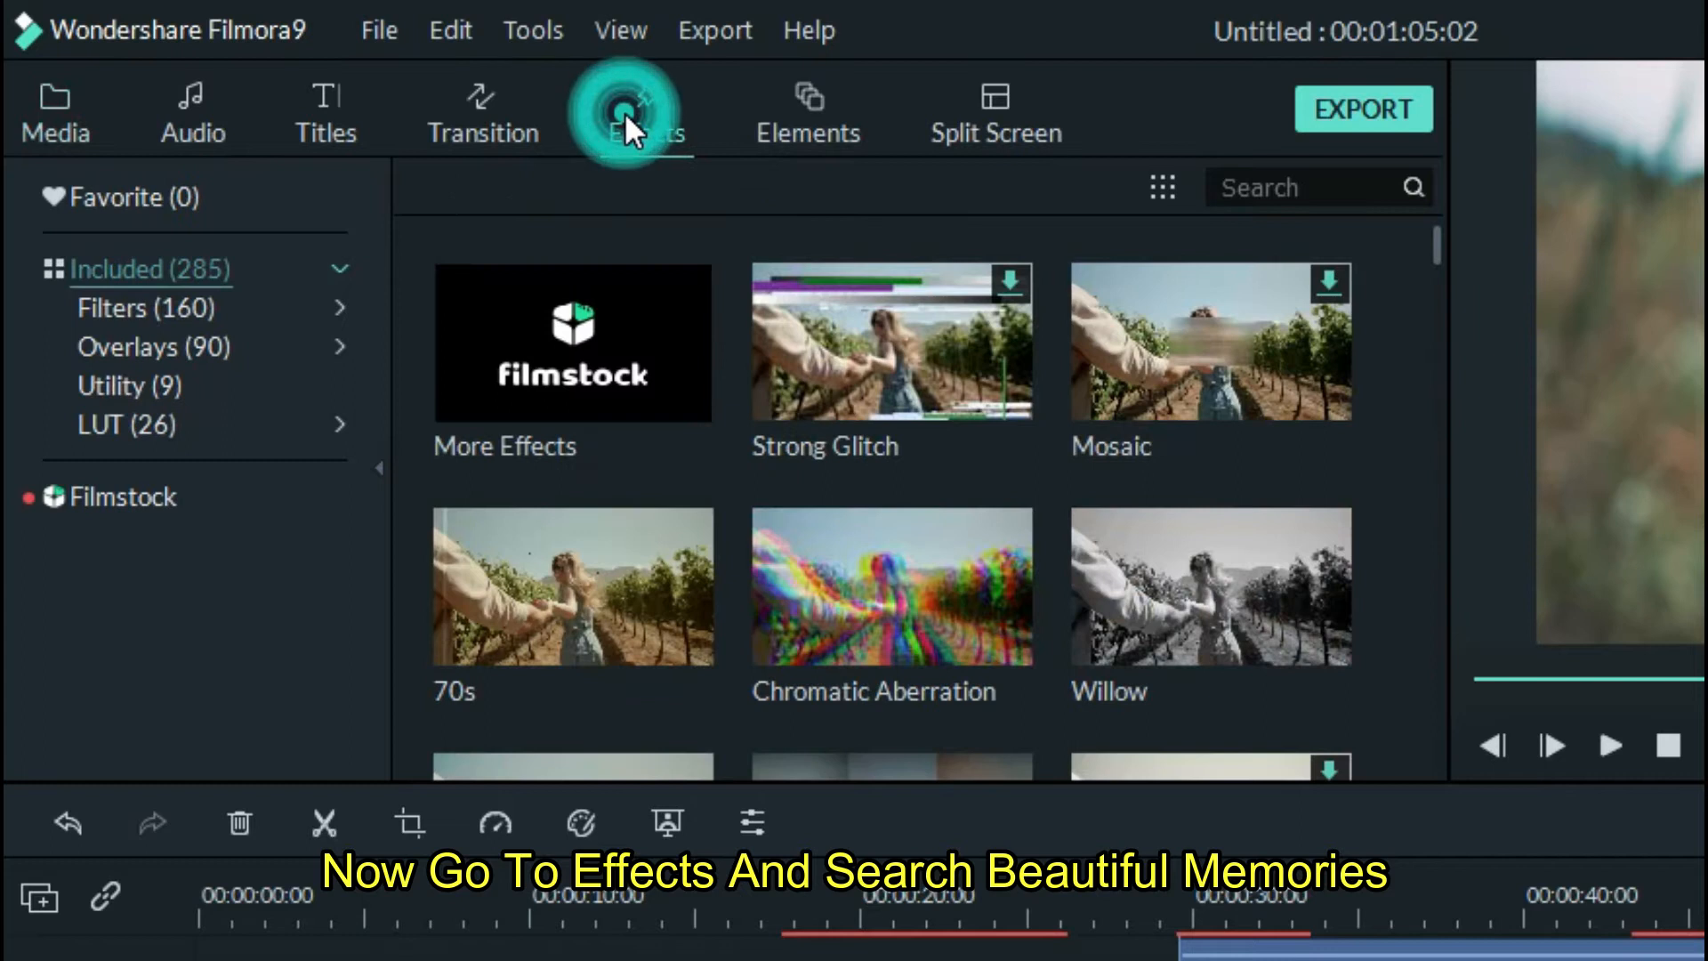
left_click(1326, 182)
type("bea")
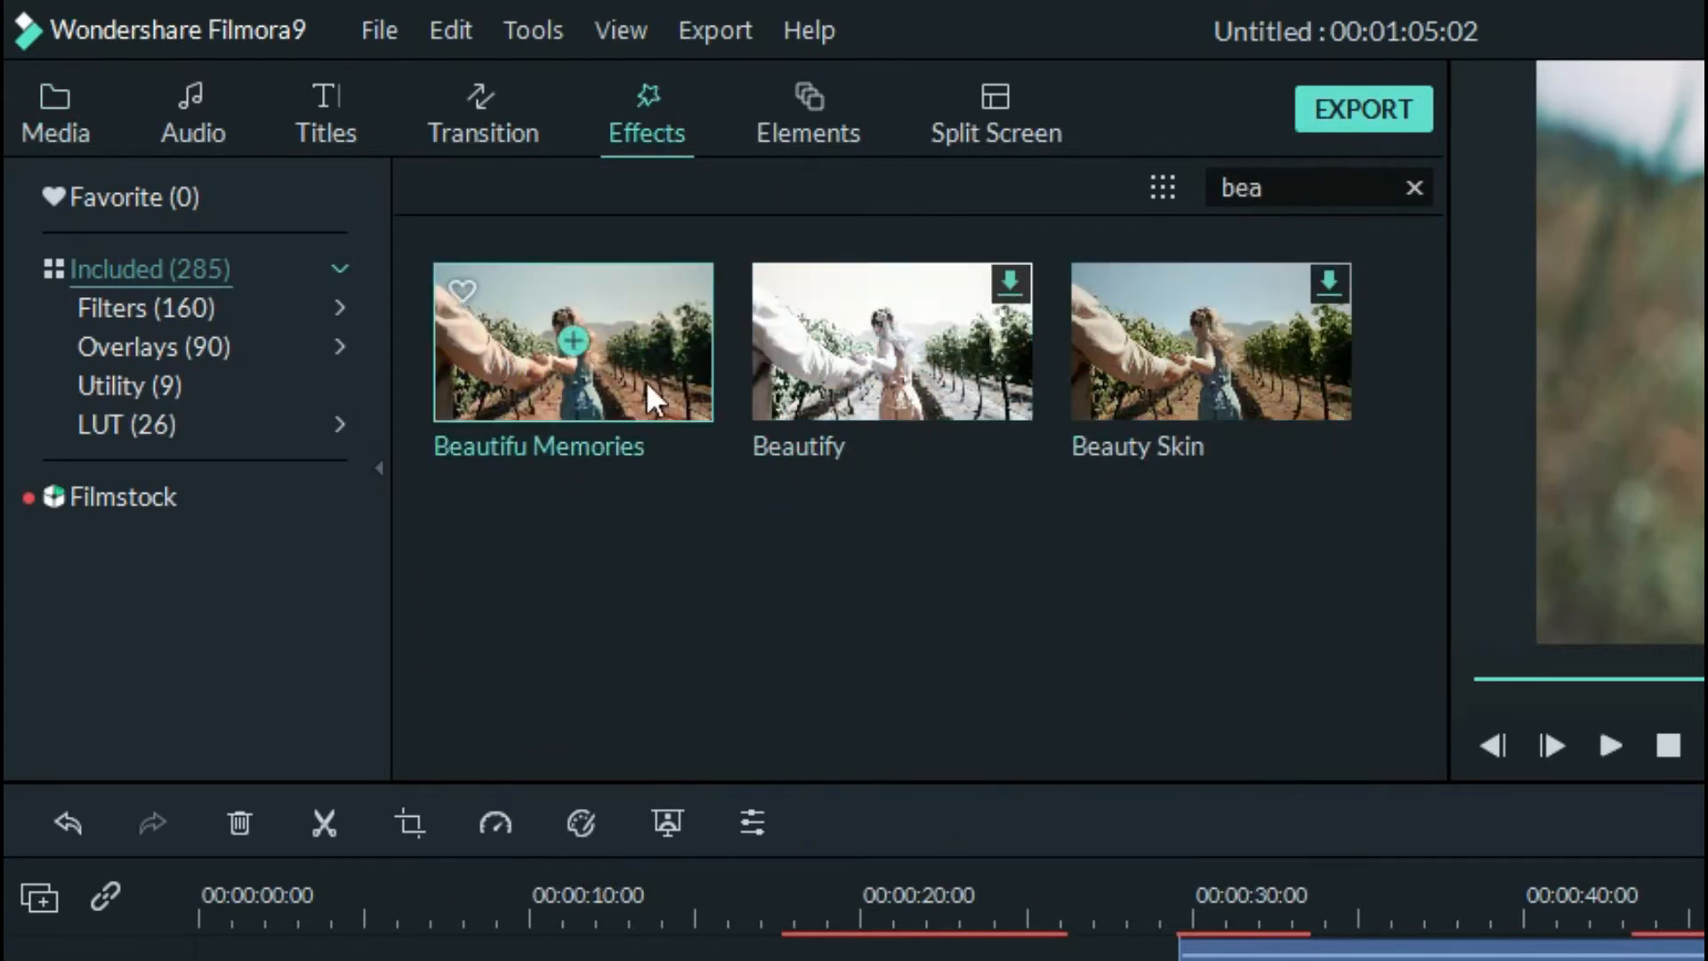
left_click_drag(678, 710, 431, 895)
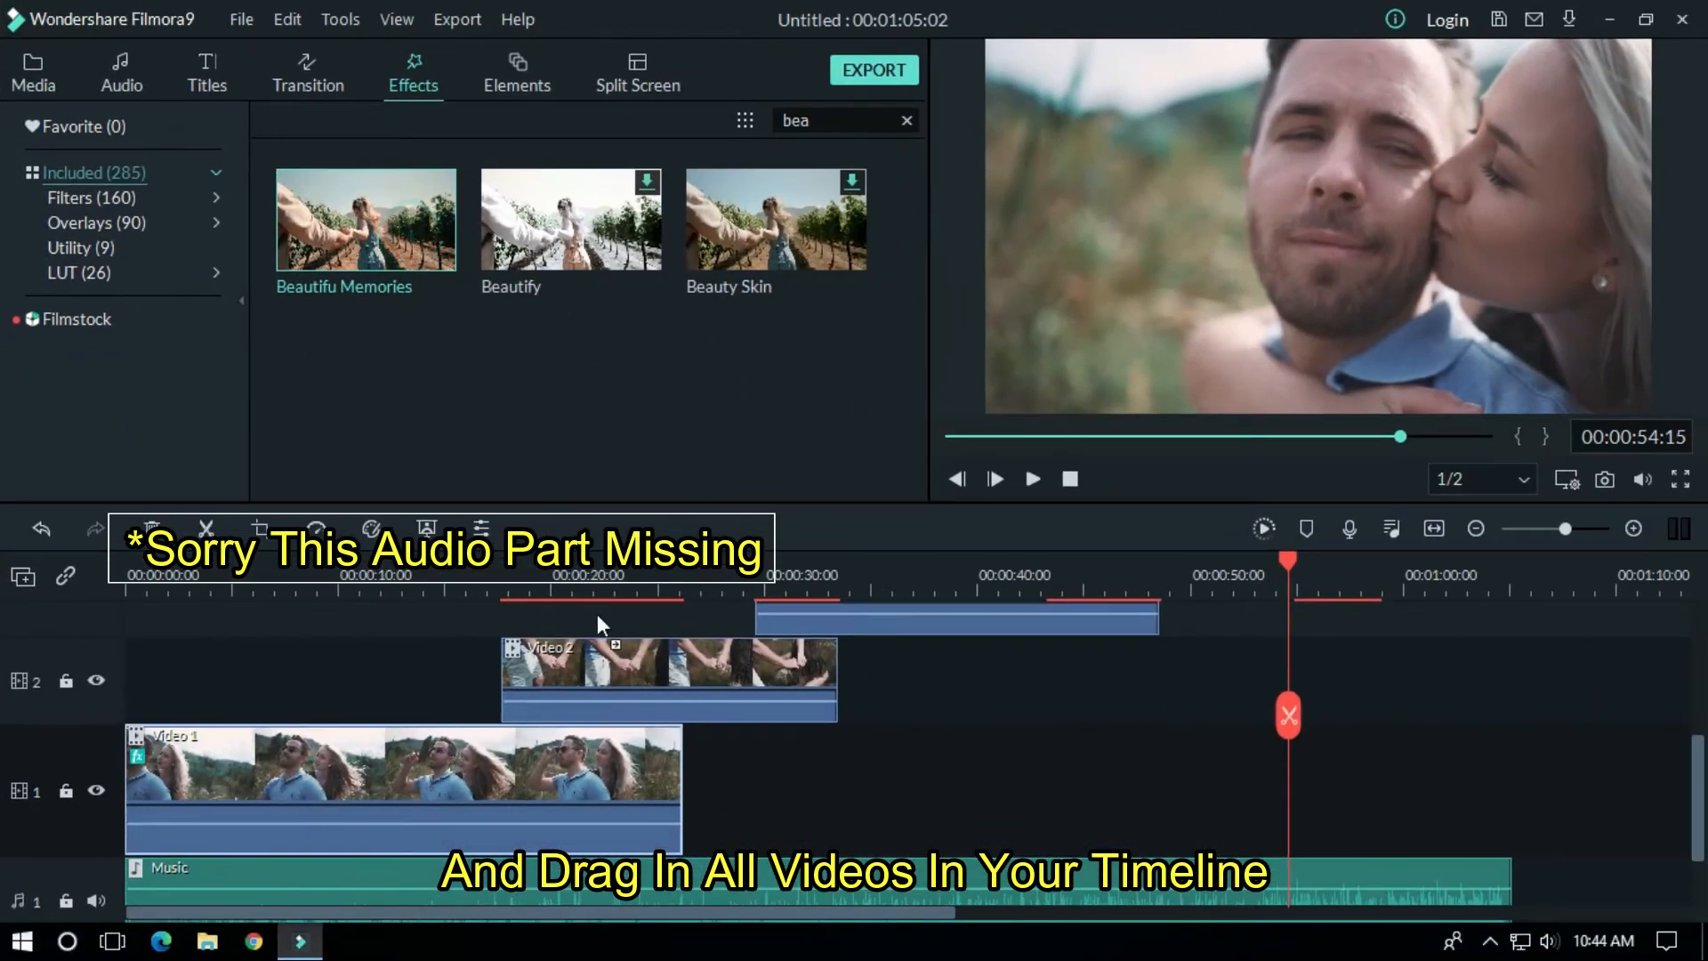
left_click_drag(596, 623, 600, 653)
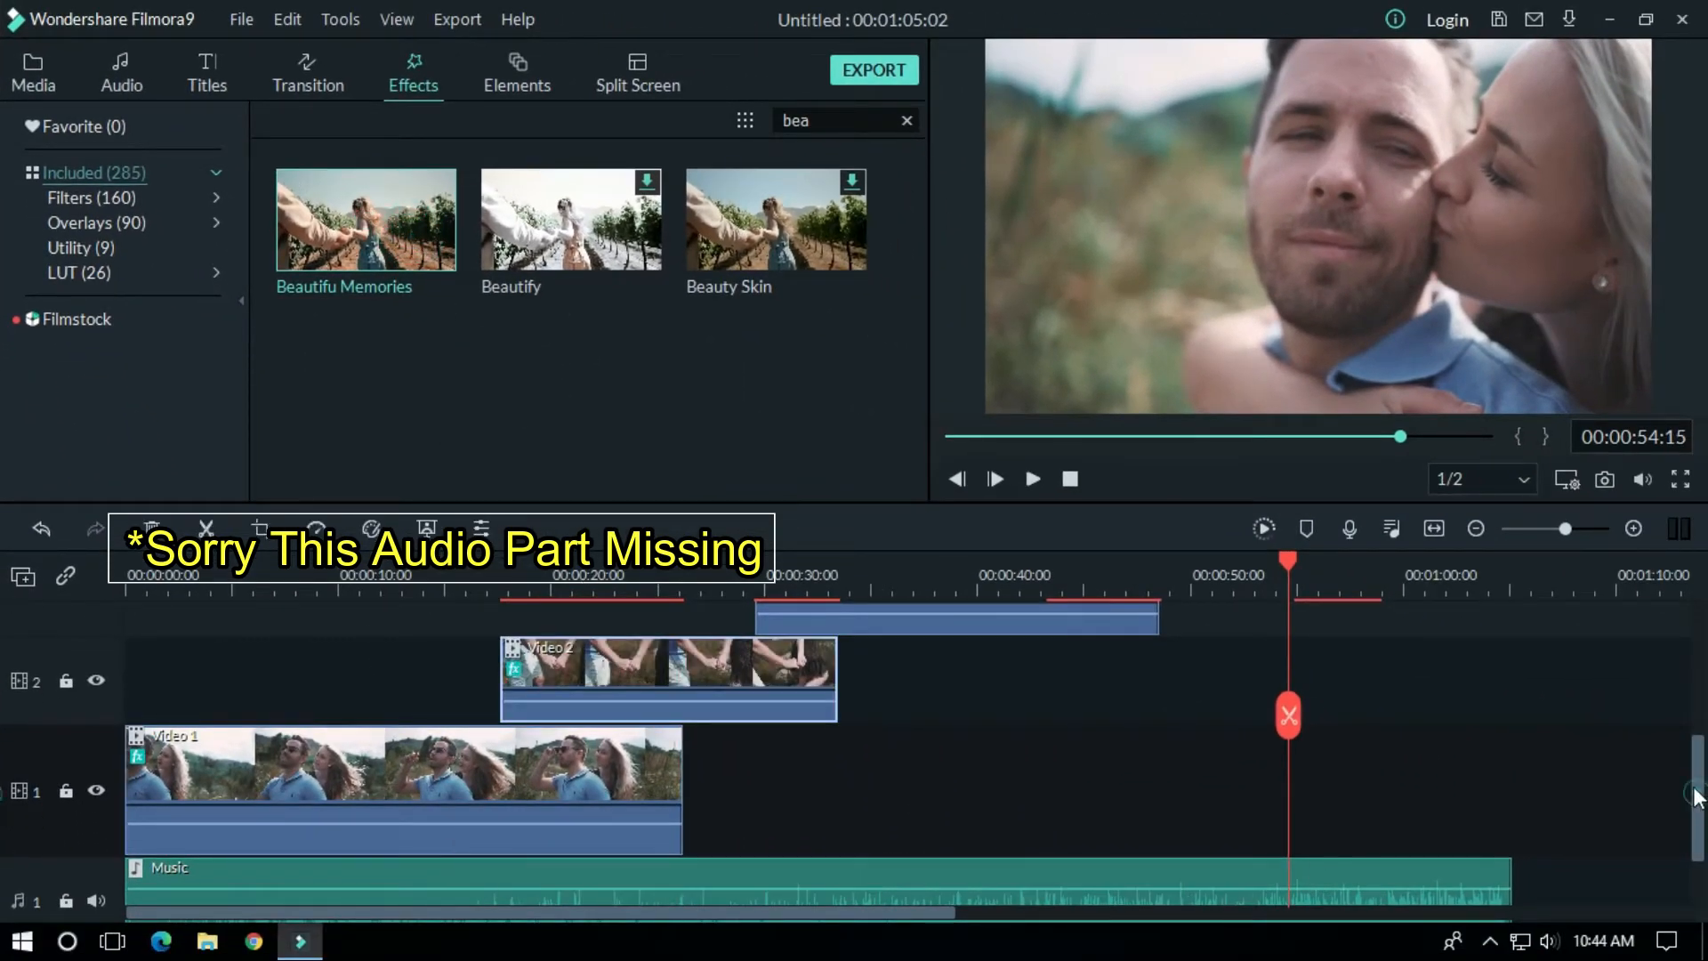
Step: Apply the Beautifu Memories filter to Video 3, Video 4 and Video 5
left_click_drag(1695, 796, 1699, 731)
left_click_drag(409, 247, 836, 726)
left_click_drag(1700, 720, 1582, 599)
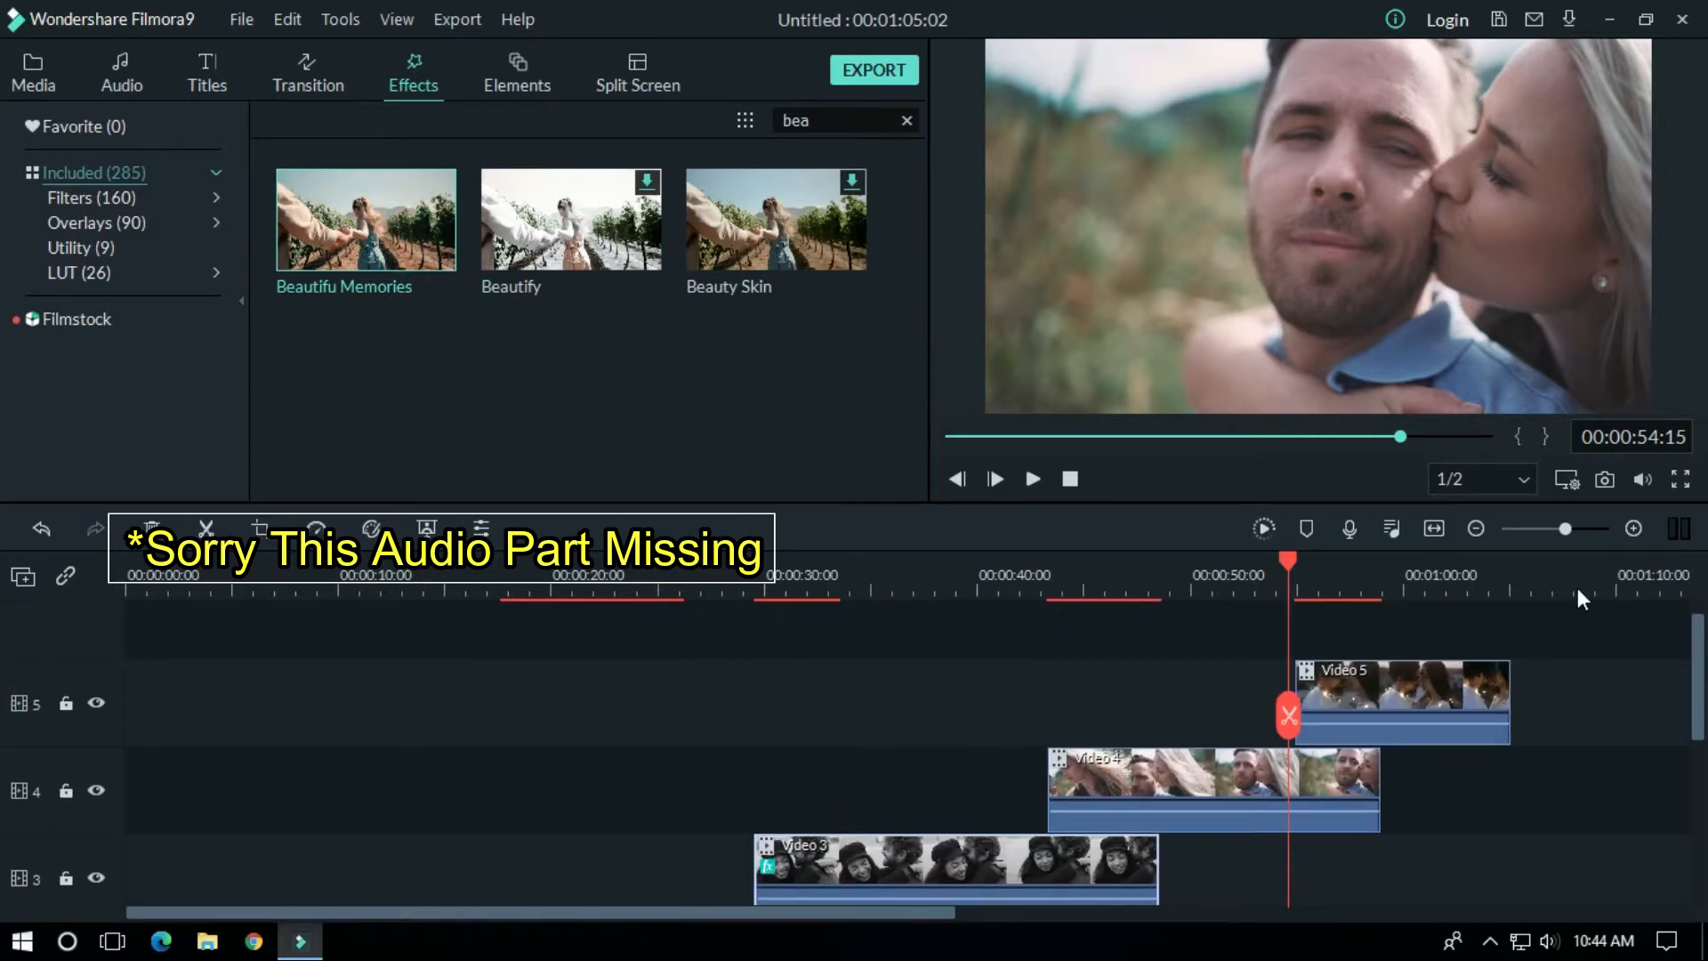
left_click_drag(952, 611, 1106, 767)
left_click_drag(1063, 585, 1322, 685)
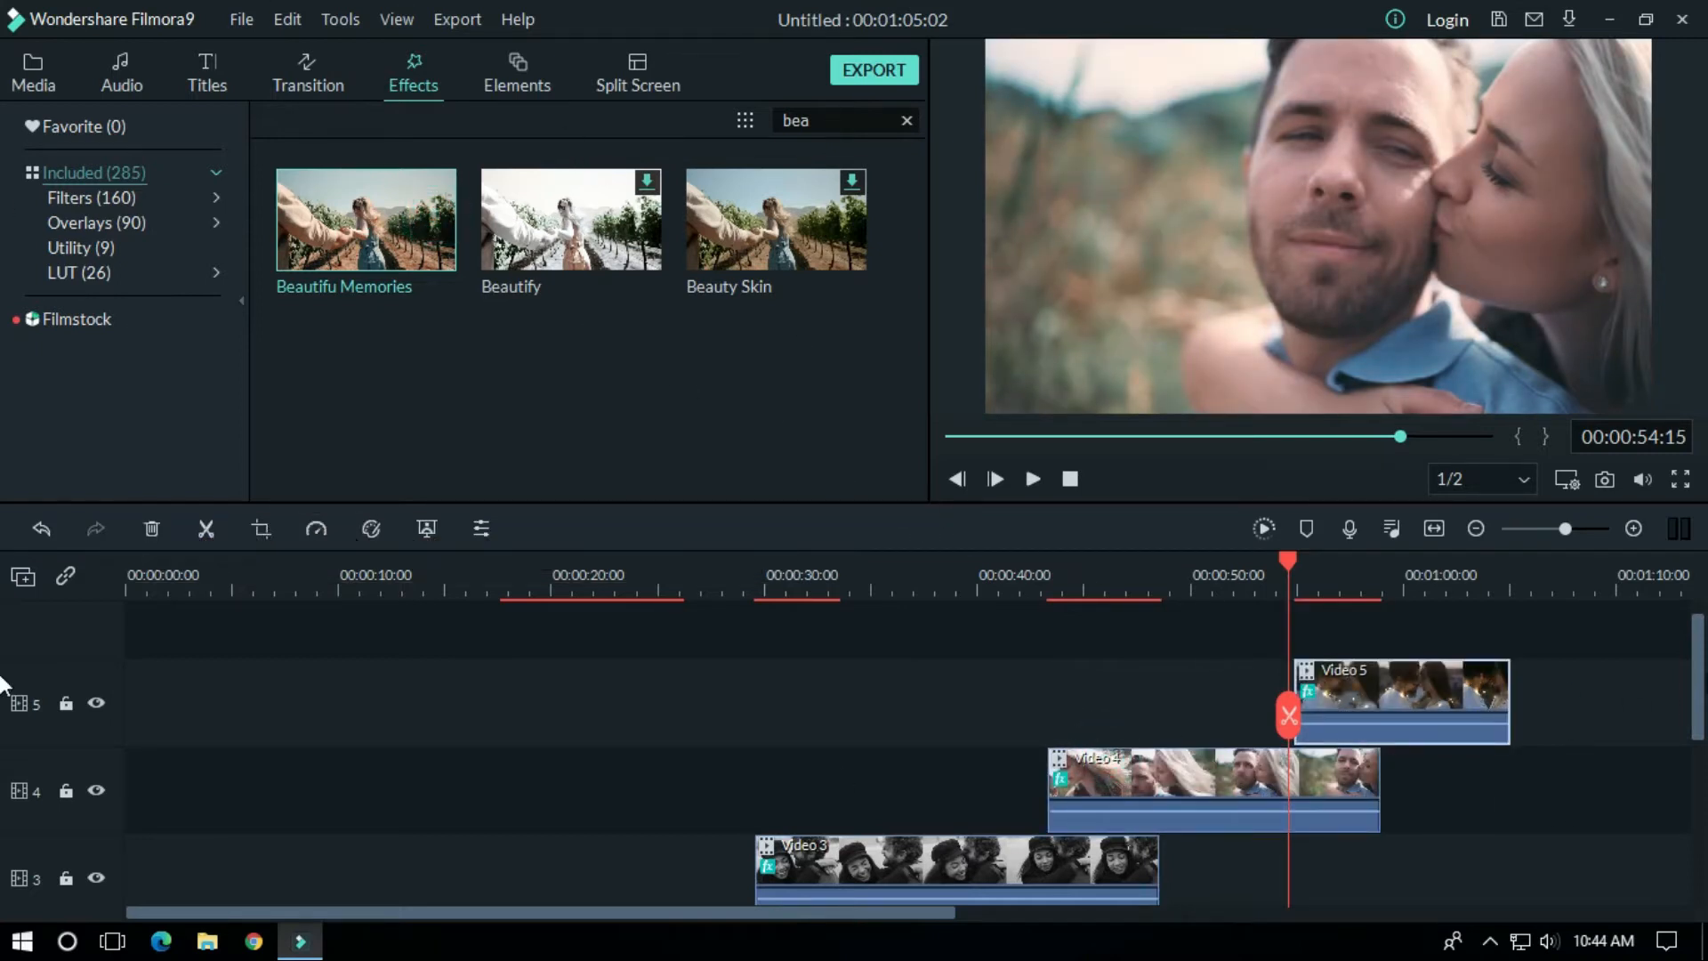
Step: Add a Dissolve transition at the start of Video 2 and stretch it to the end of Video 1
scroll(1, 676, "down", 5)
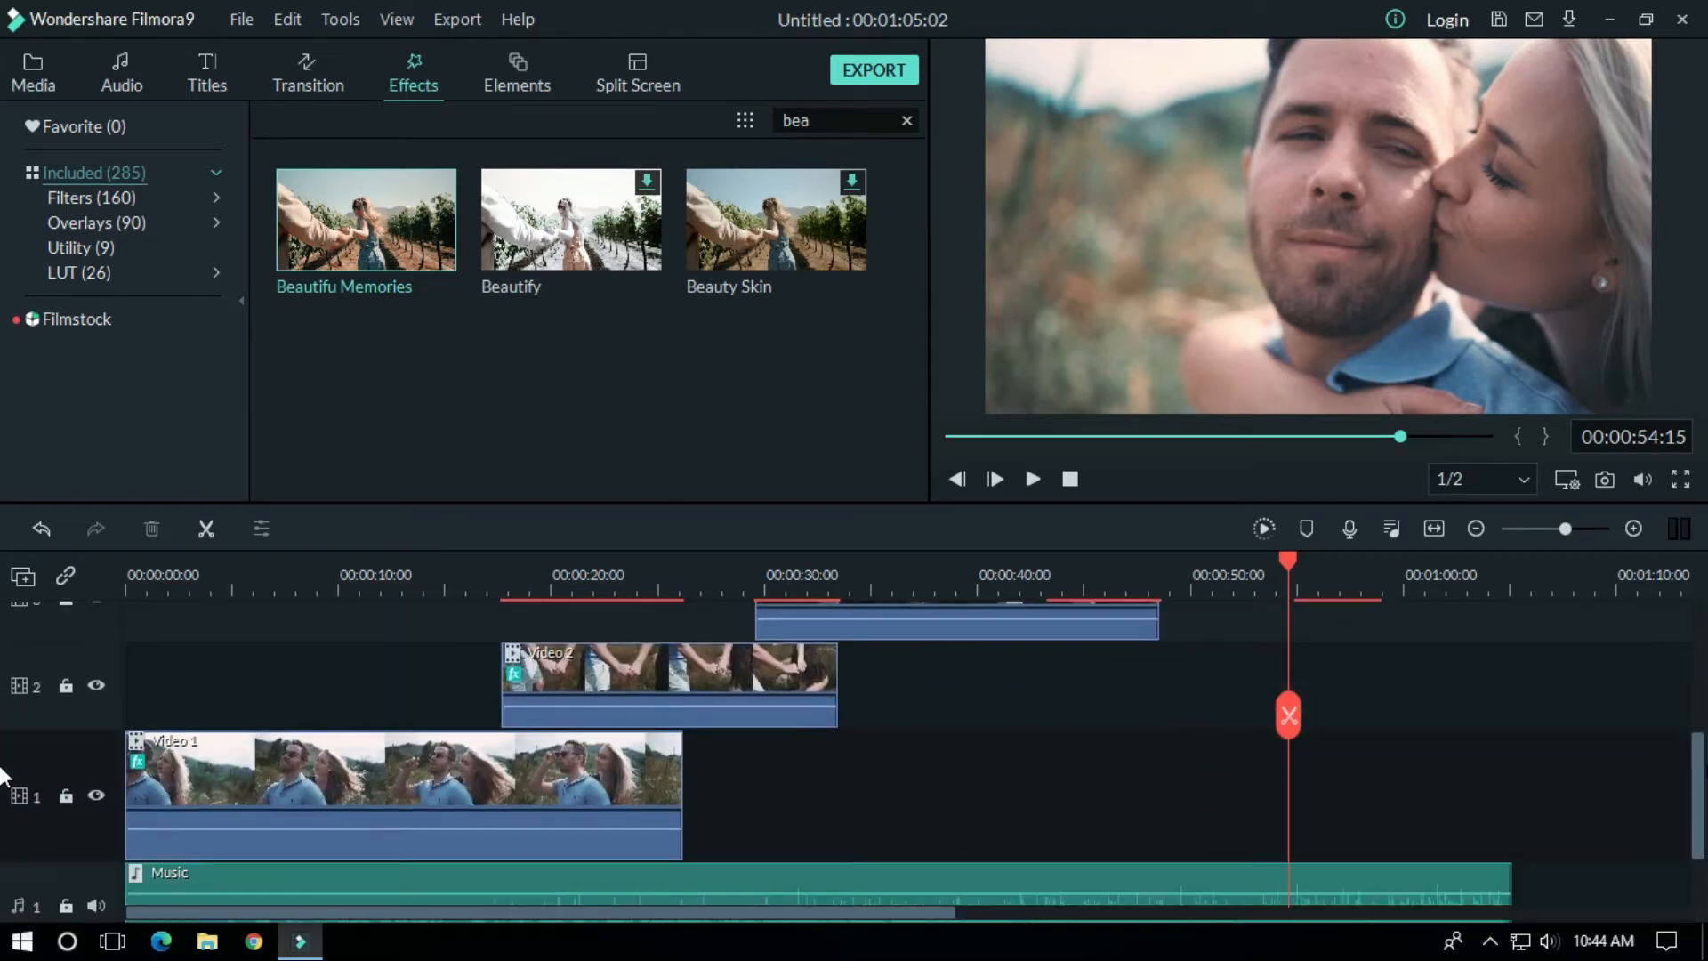
left_click(292, 69)
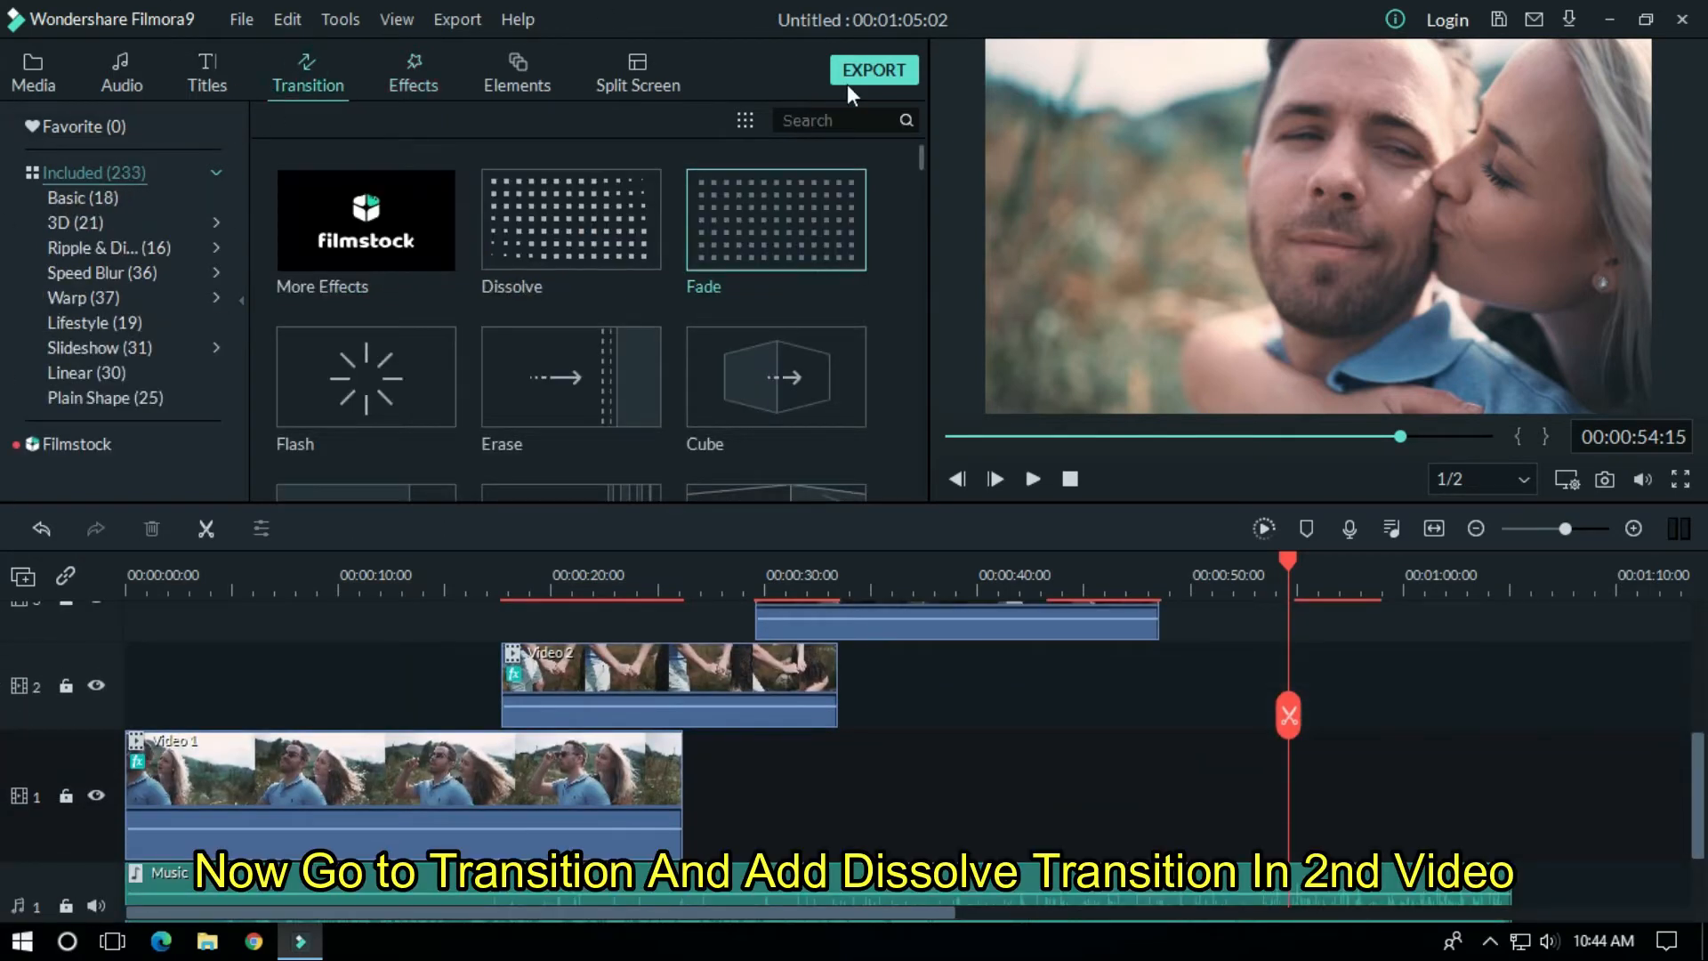
left_click_drag(620, 214, 532, 670)
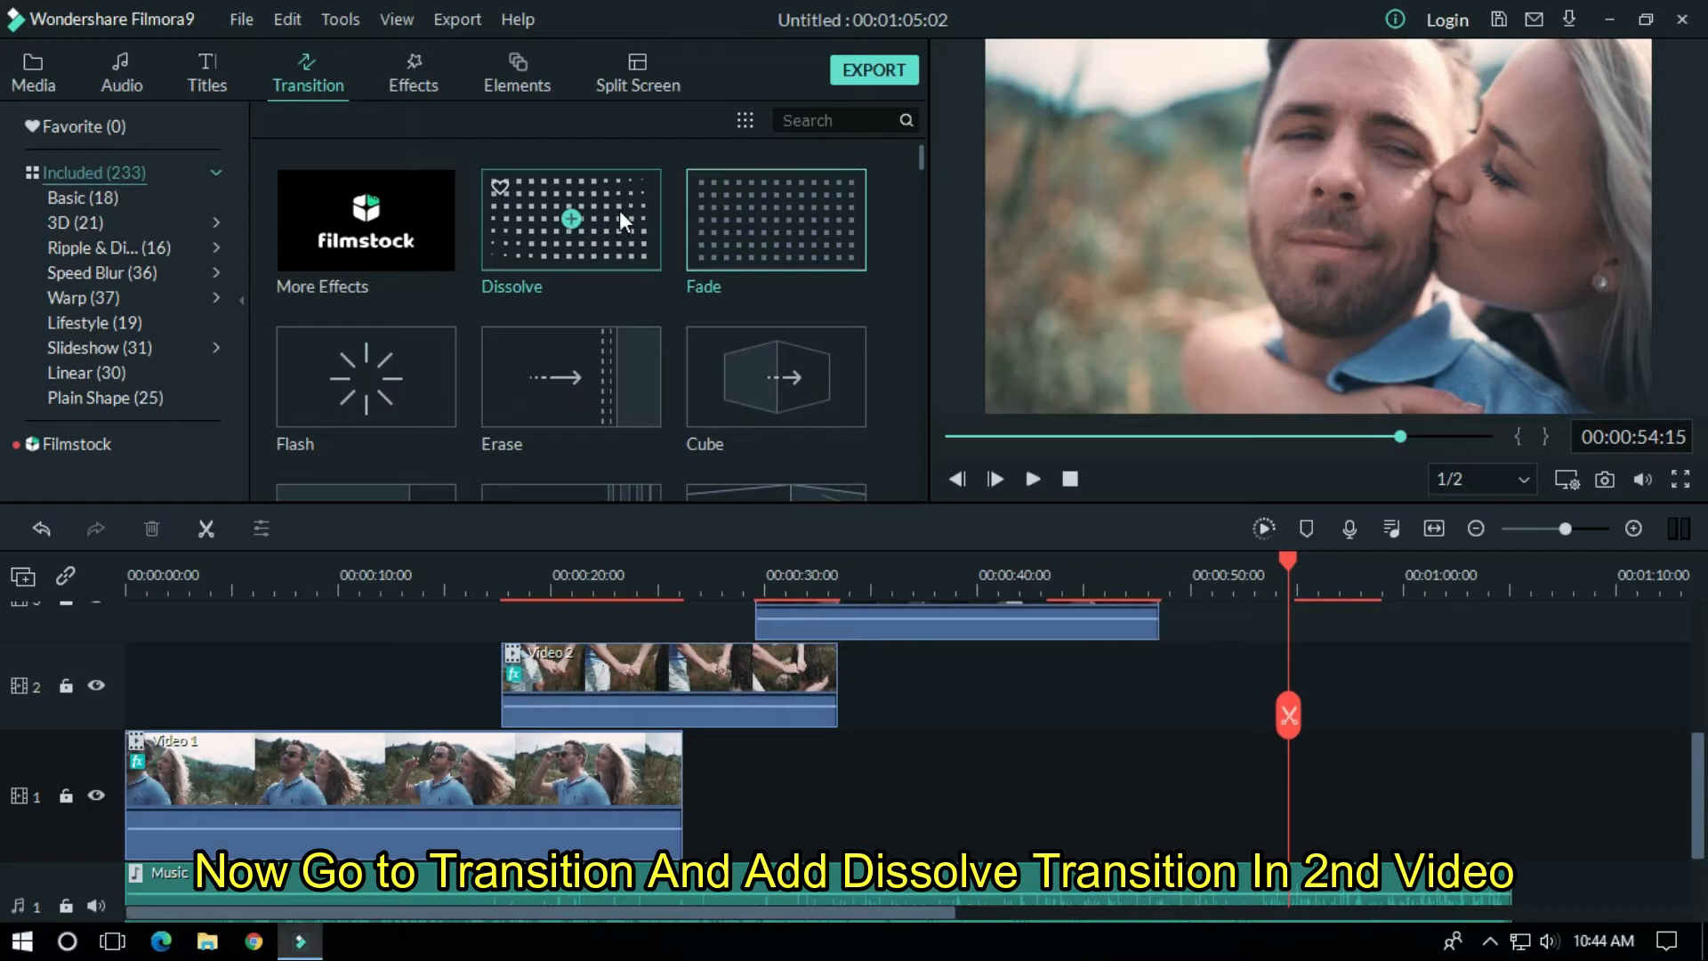
left_click_drag(578, 615, 577, 614)
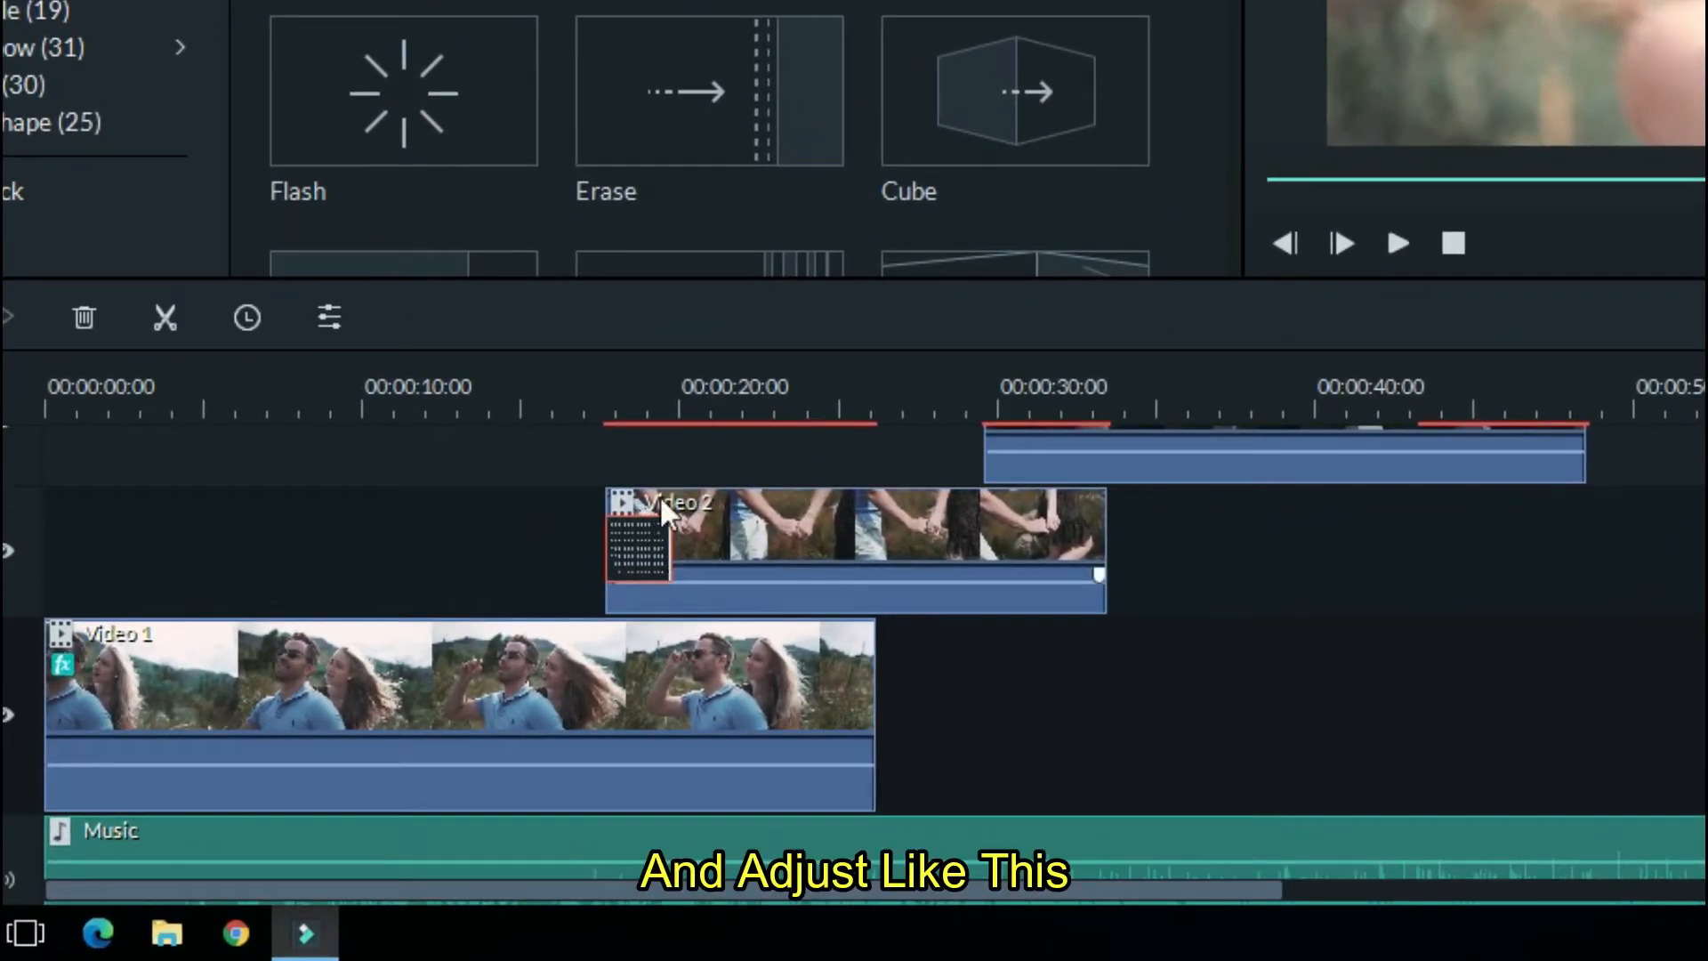
left_click_drag(668, 538, 742, 533)
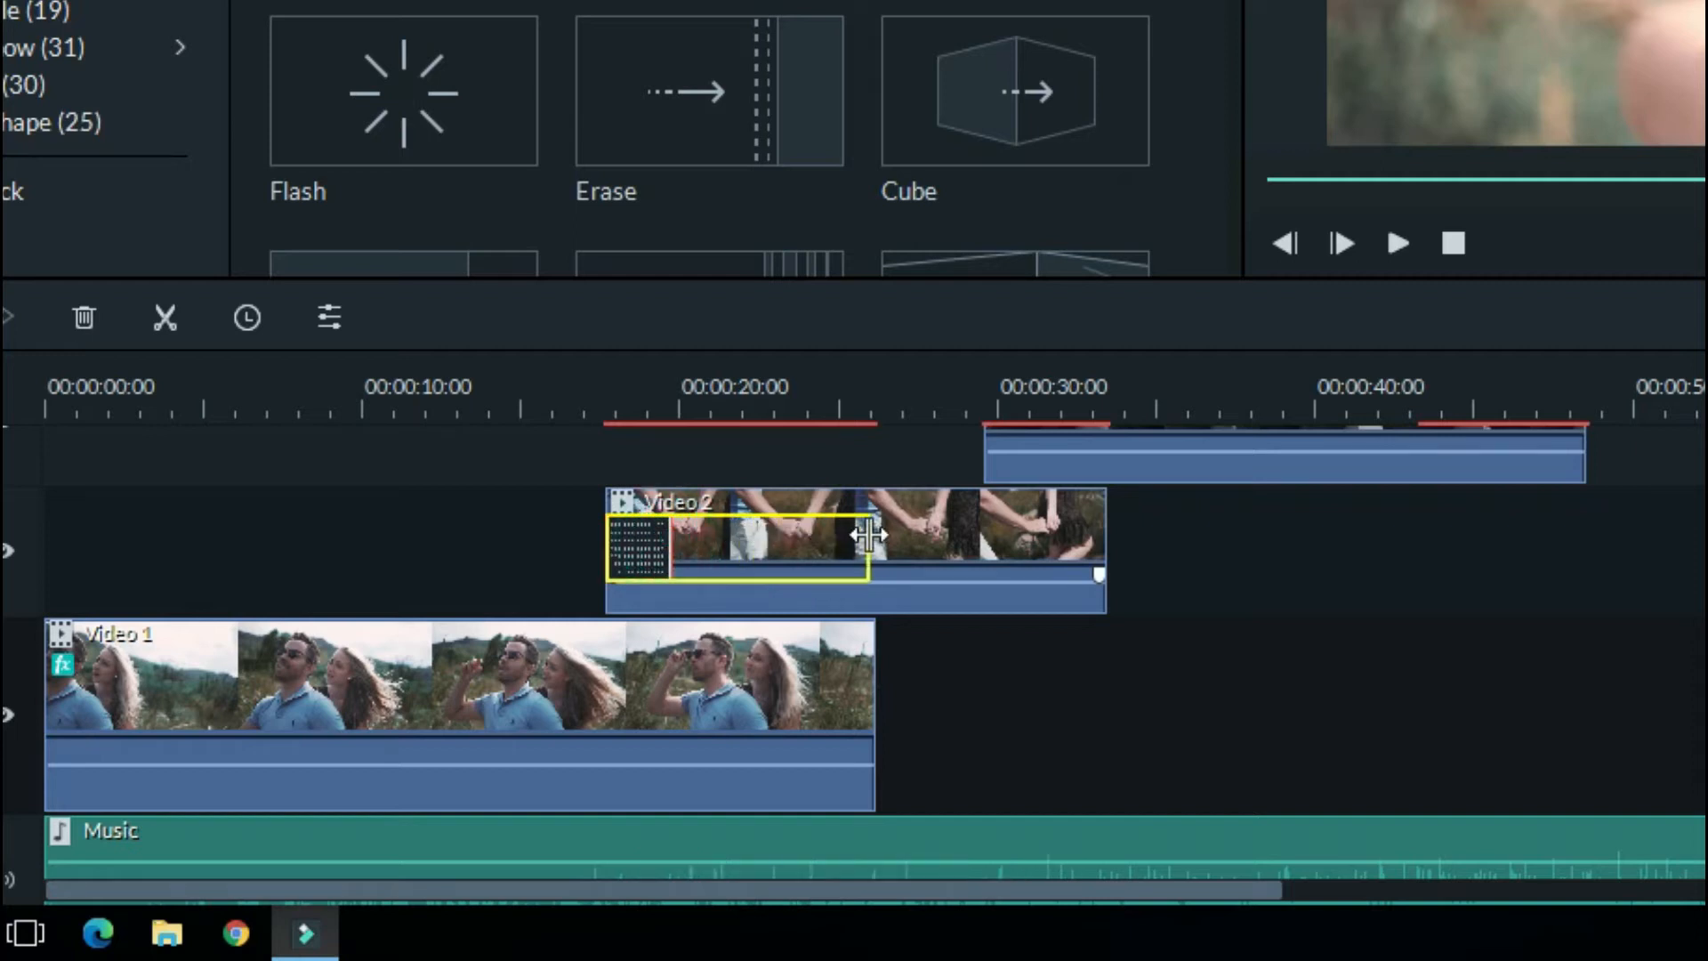
left_click_drag(868, 533, 874, 534)
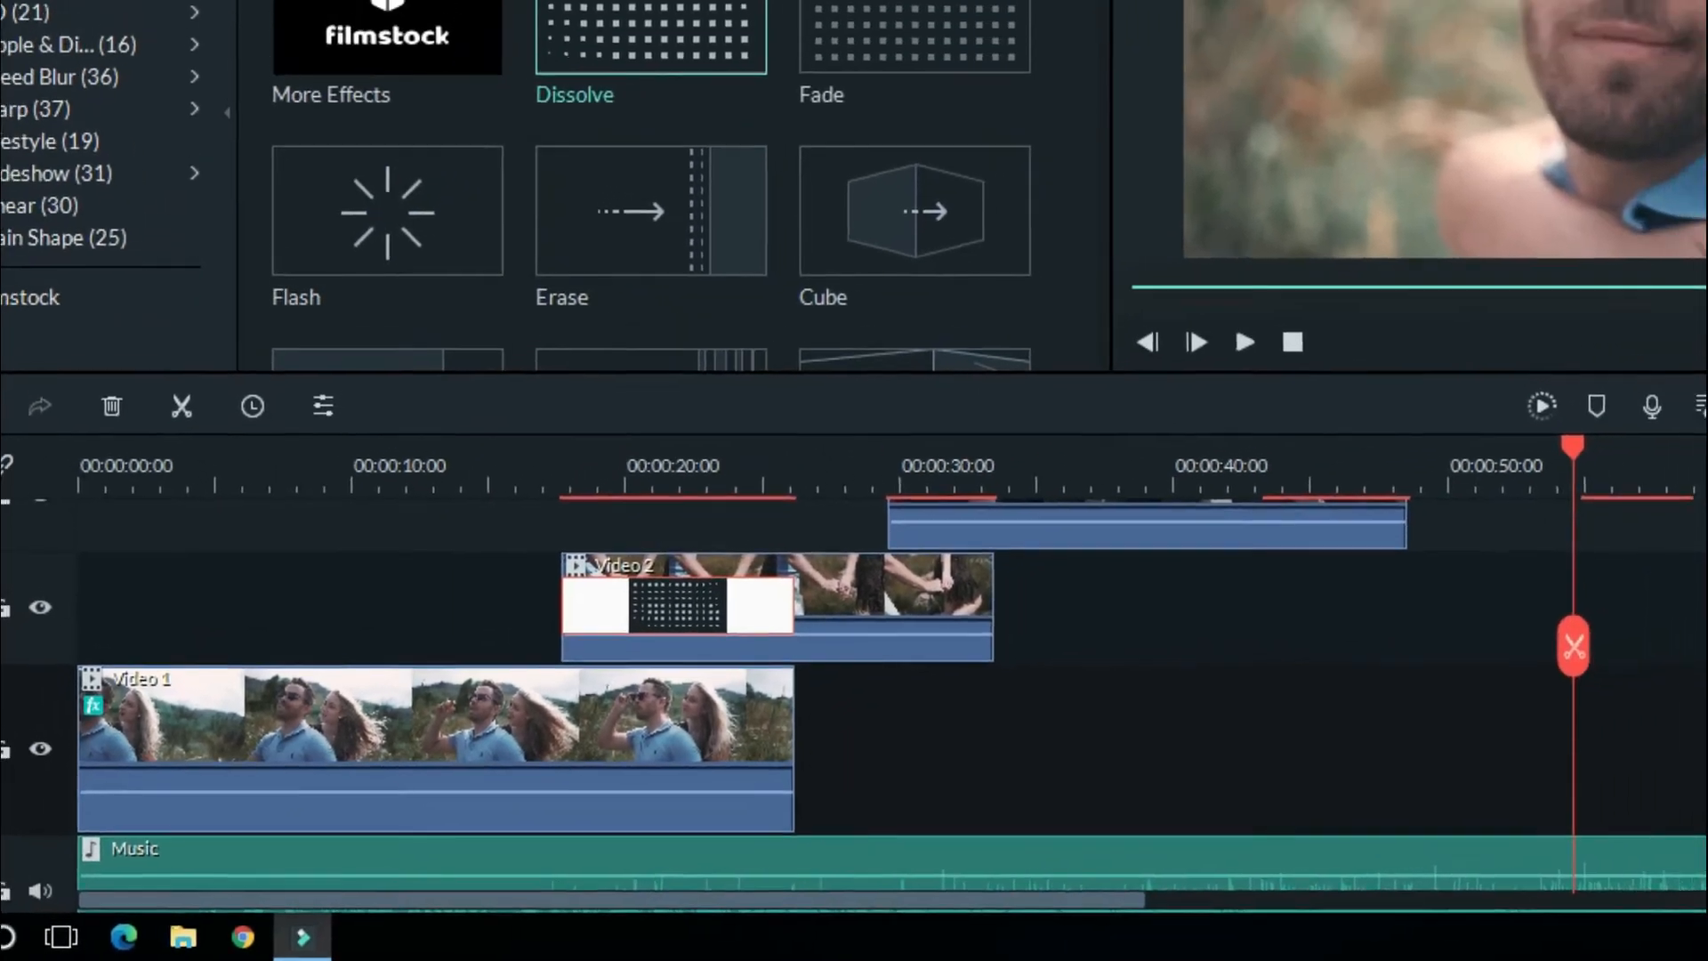
Step: Add Dissolve transitions at the starts of Video 3, Video 4 and Video 5, stretching each across the overlap with the preceding clip
scroll(889, 694, "up", 2)
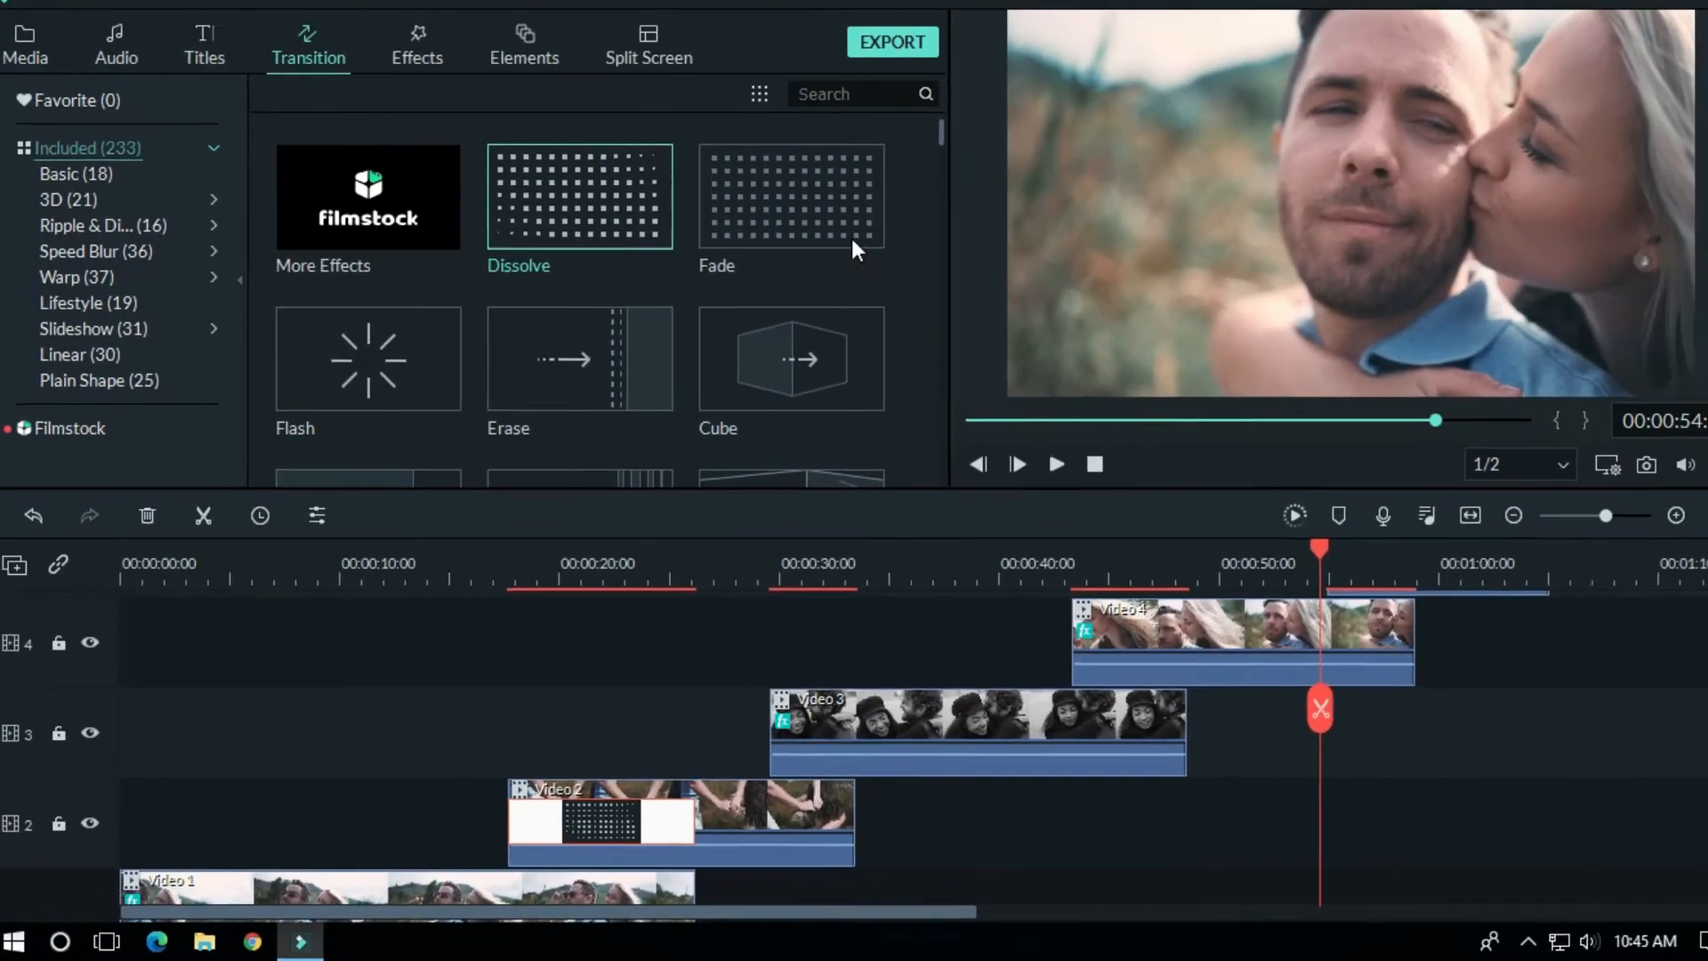
left_click_drag(674, 43, 727, 95)
left_click_drag(630, 285, 803, 723)
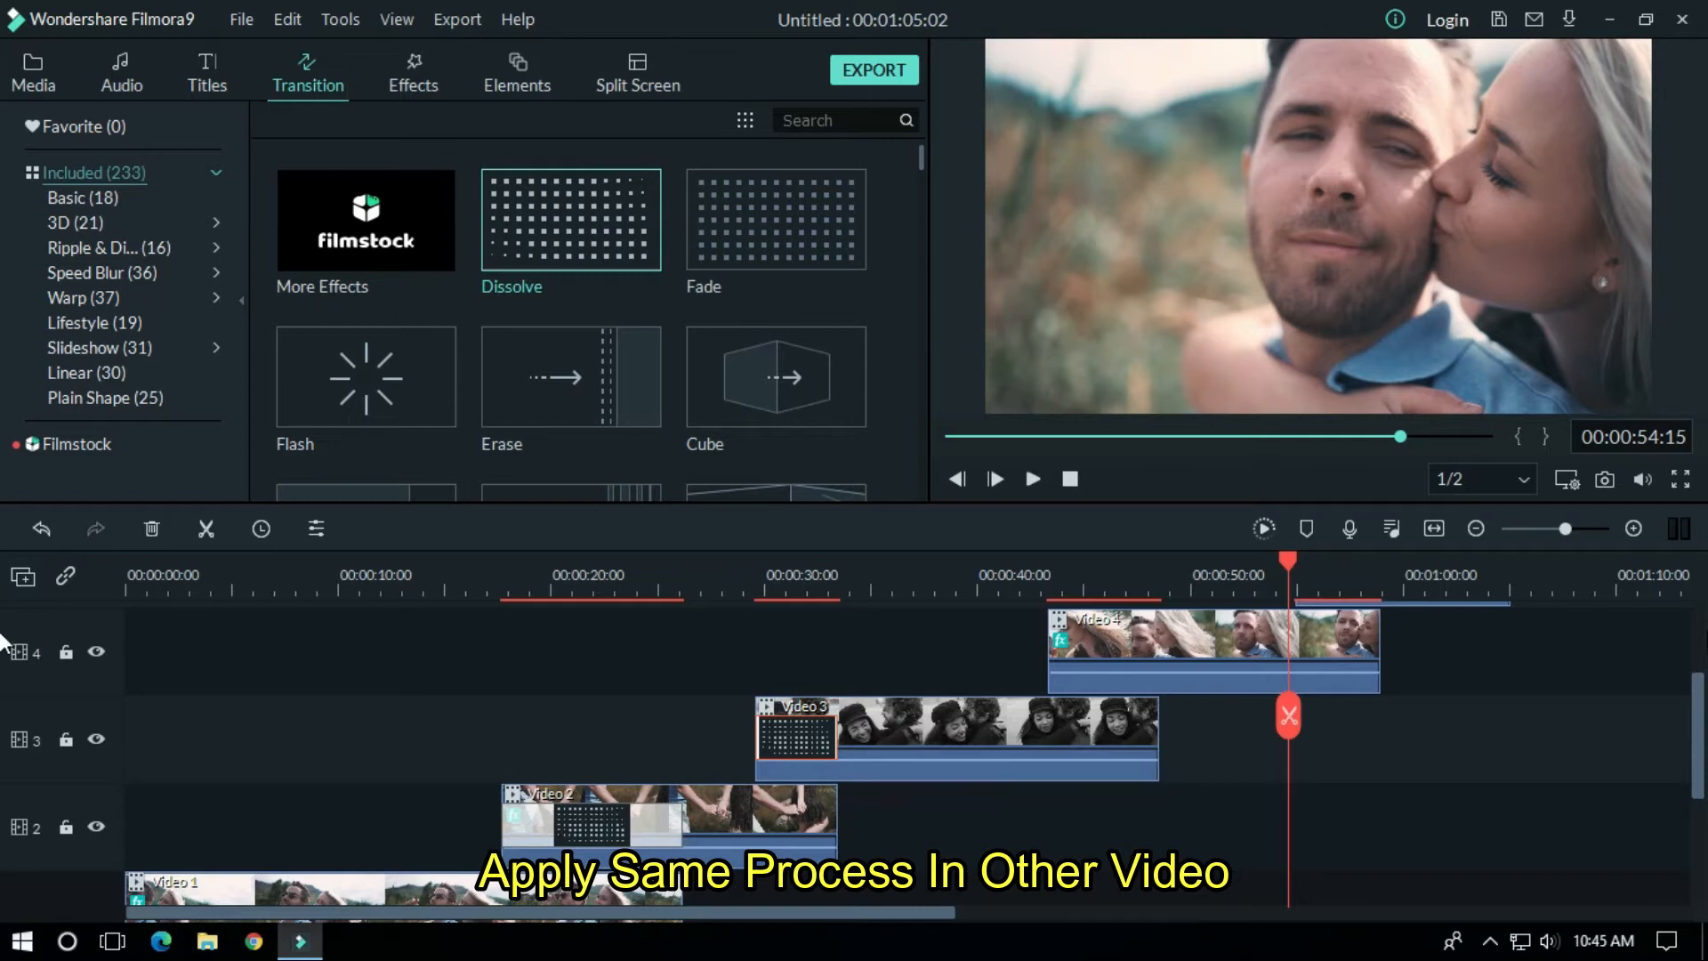
left_click_drag(1699, 724, 1700, 667)
left_click_drag(572, 223, 1066, 733)
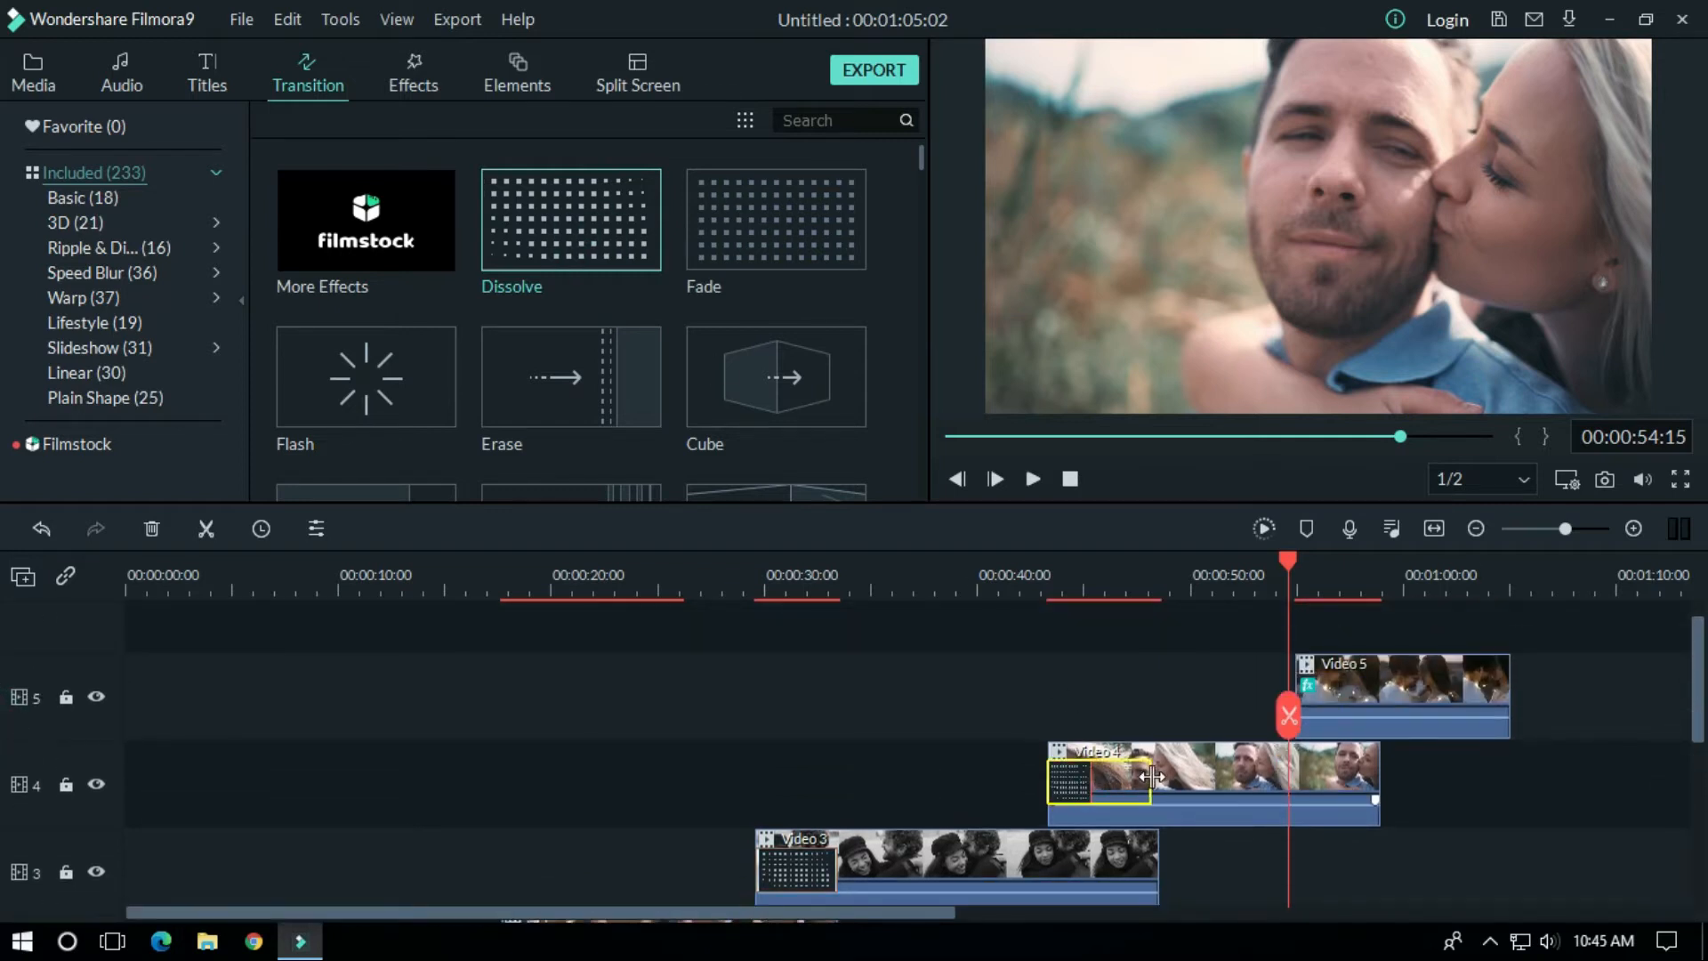
left_click_drag(1152, 777, 1153, 777)
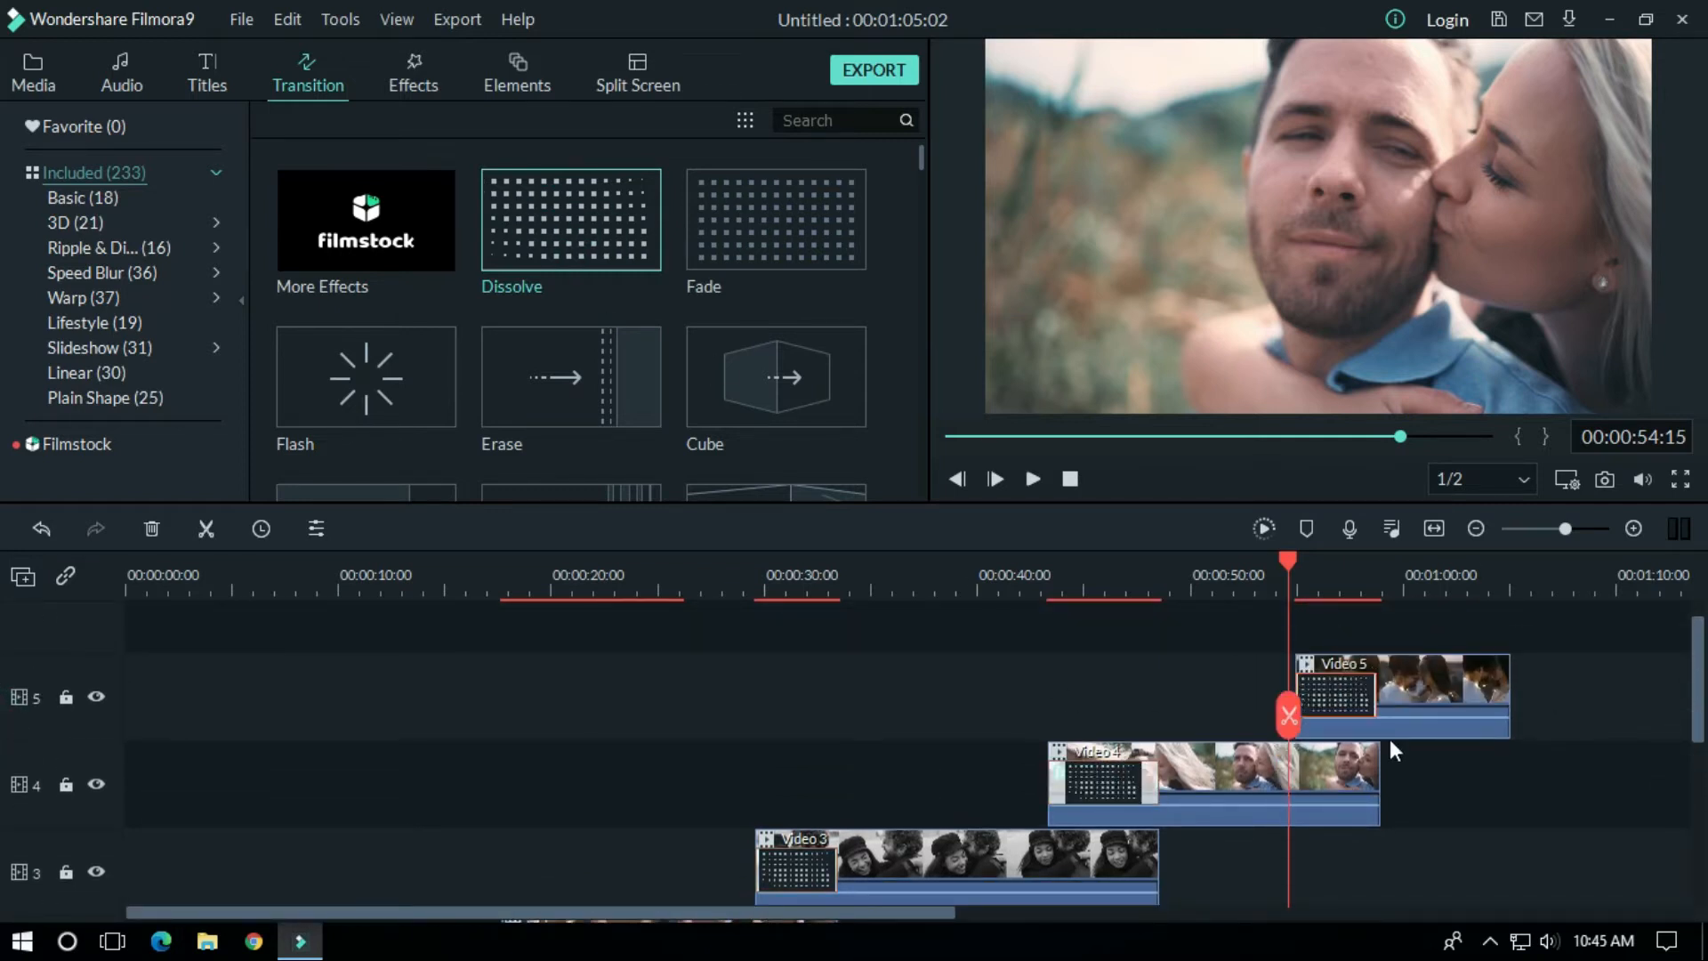
Step: Add a Fade transition at the start of Video 1 and another at the end of Video 5
scroll(1466, 653, "down", 3)
left_click_drag(847, 205, 138, 832)
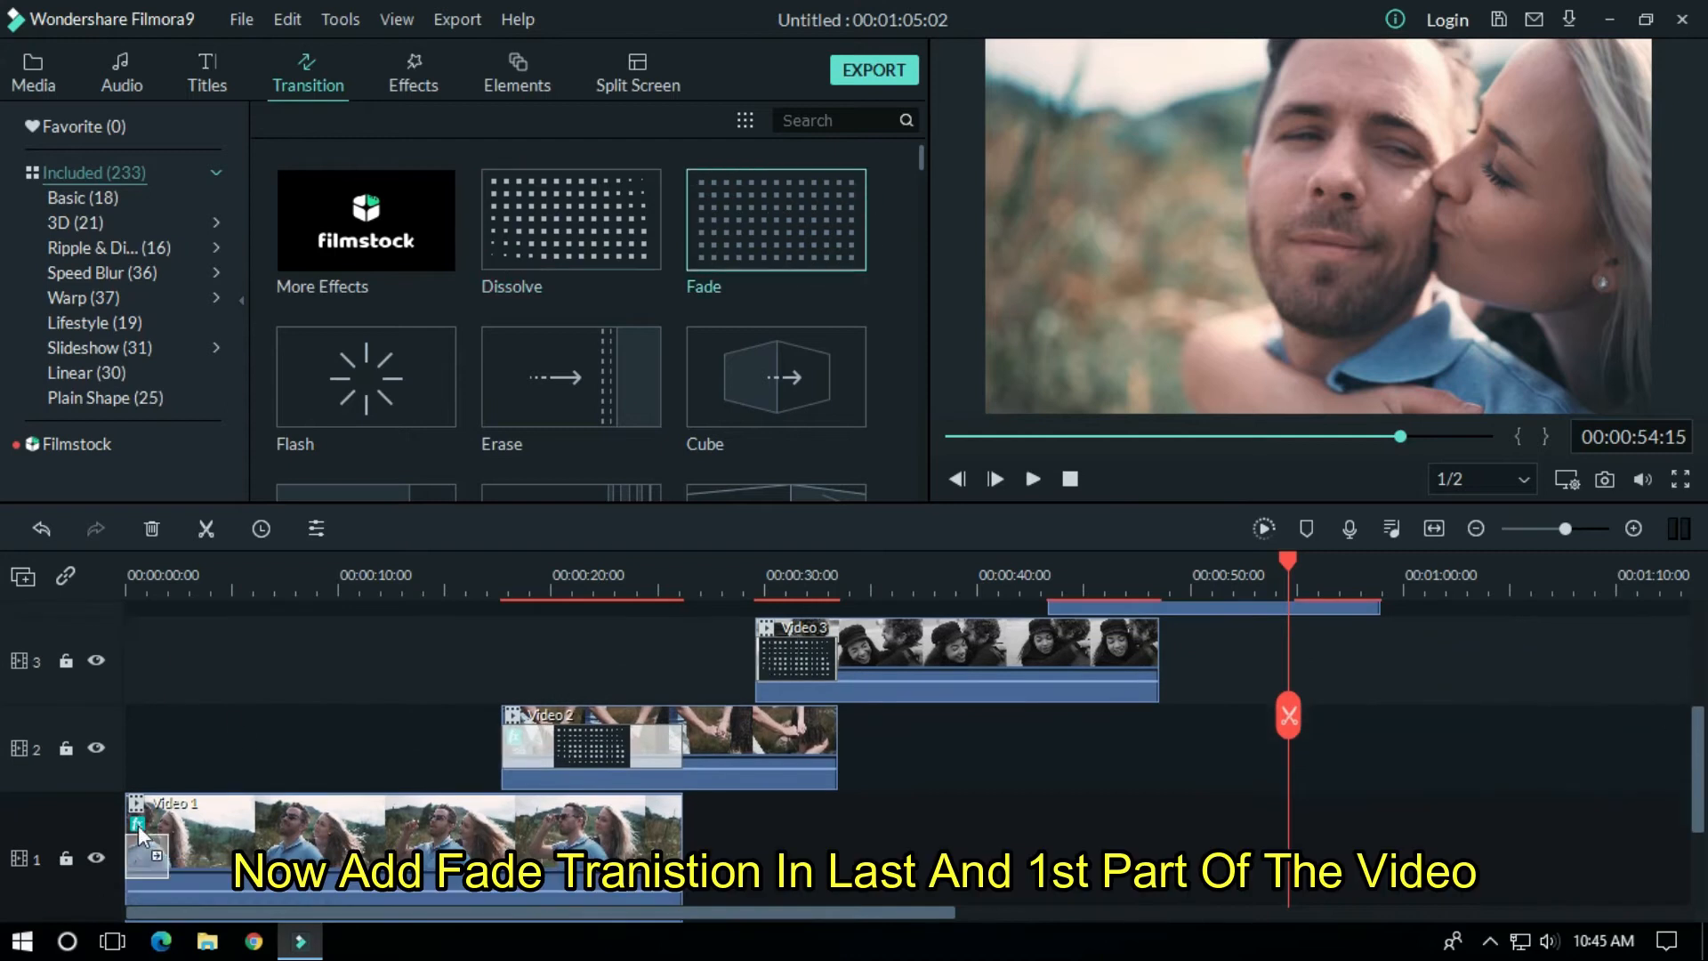
left_click_drag(738, 913, 1045, 913)
left_click_drag(1697, 753, 1698, 669)
left_click_drag(769, 209, 915, 666)
Step: Play the sequence from the beginning, checking the opening fade and the dissolves between the overlapping clips, and pause playback
scroll(1490, 562, "left", 3)
left_click_drag(1490, 562, 126, 630)
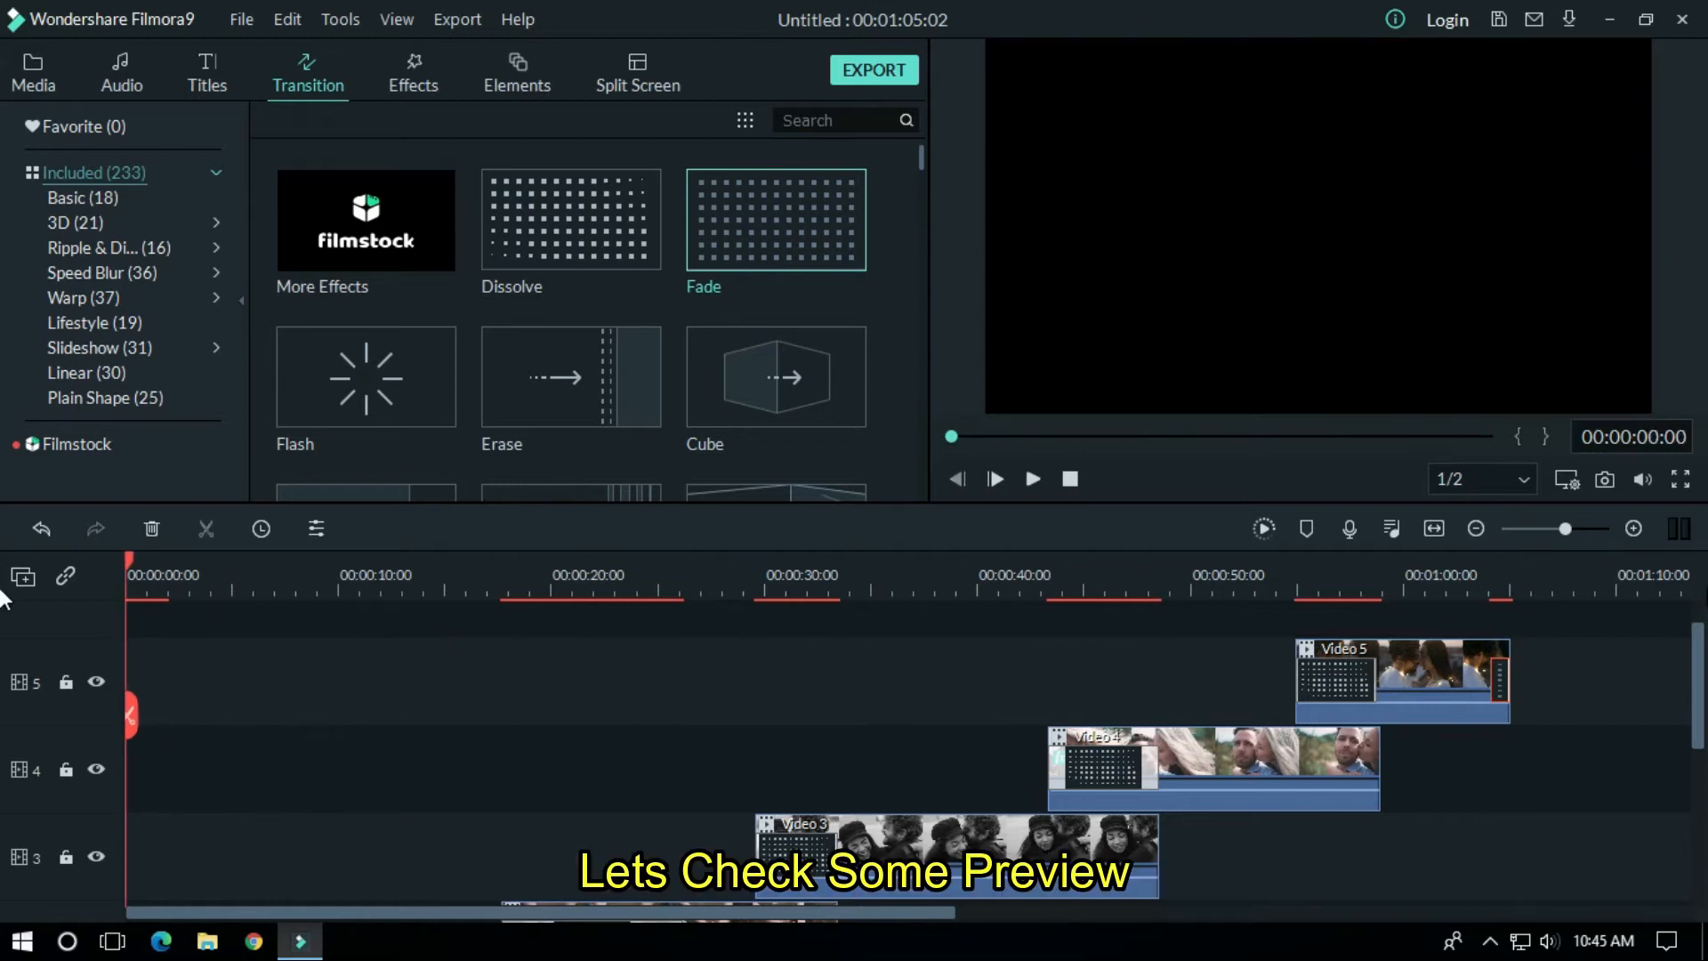
left_click_drag(1697, 637, 1700, 705)
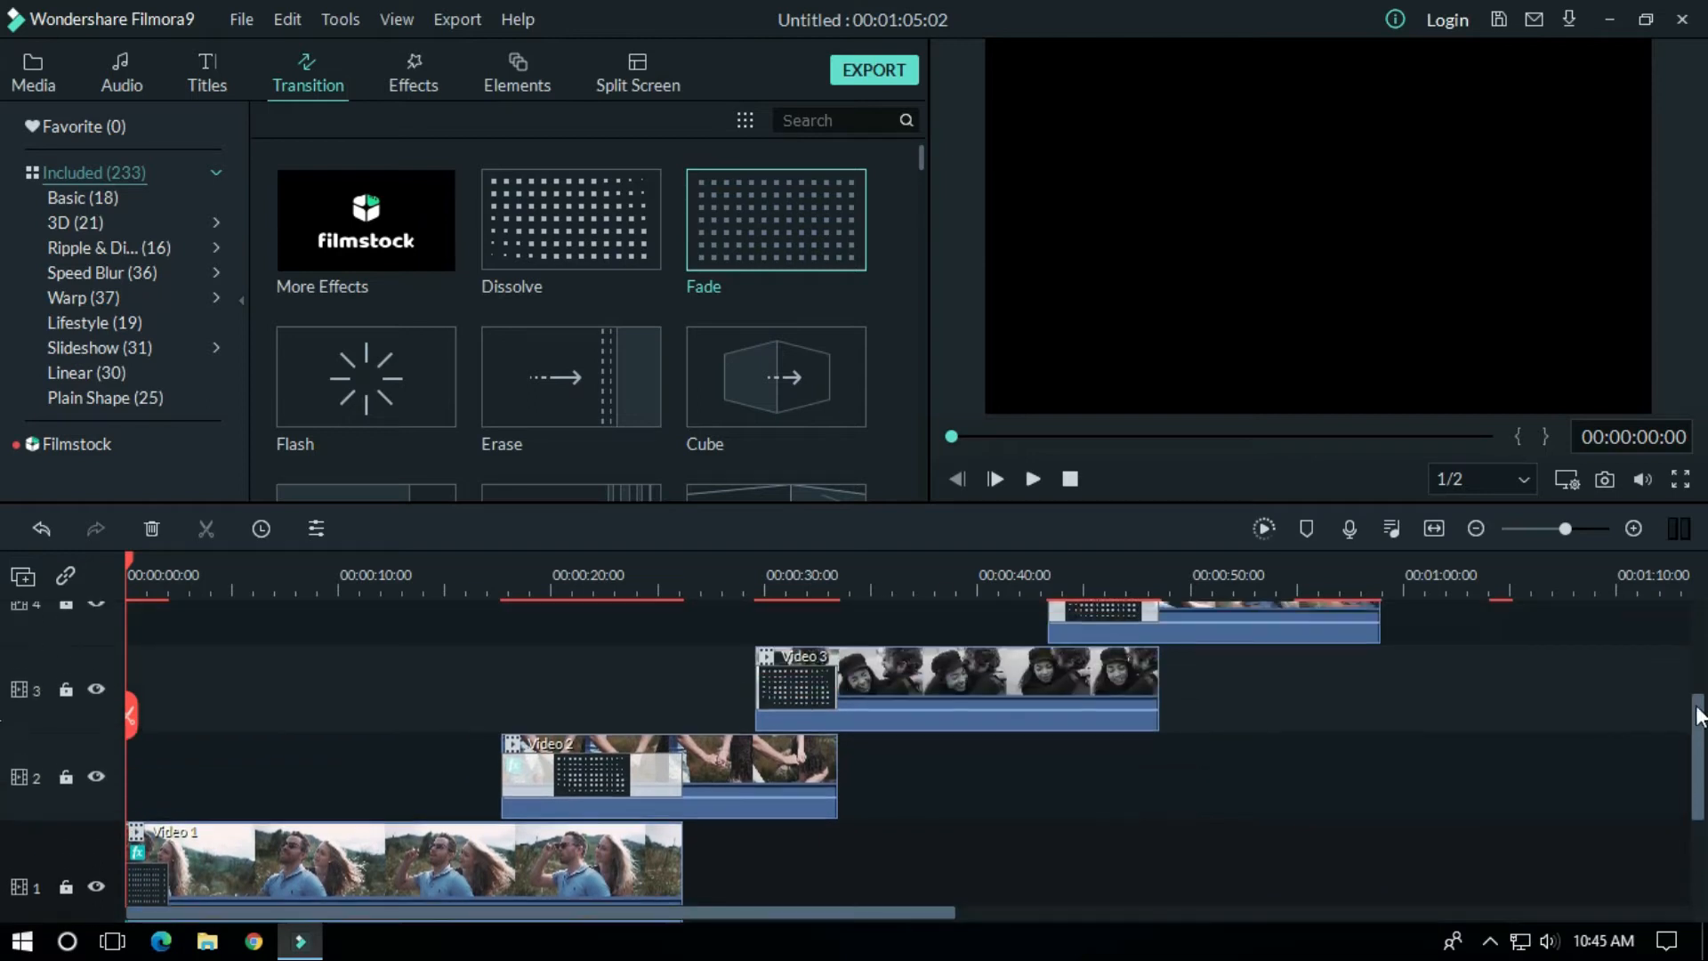
key("space")
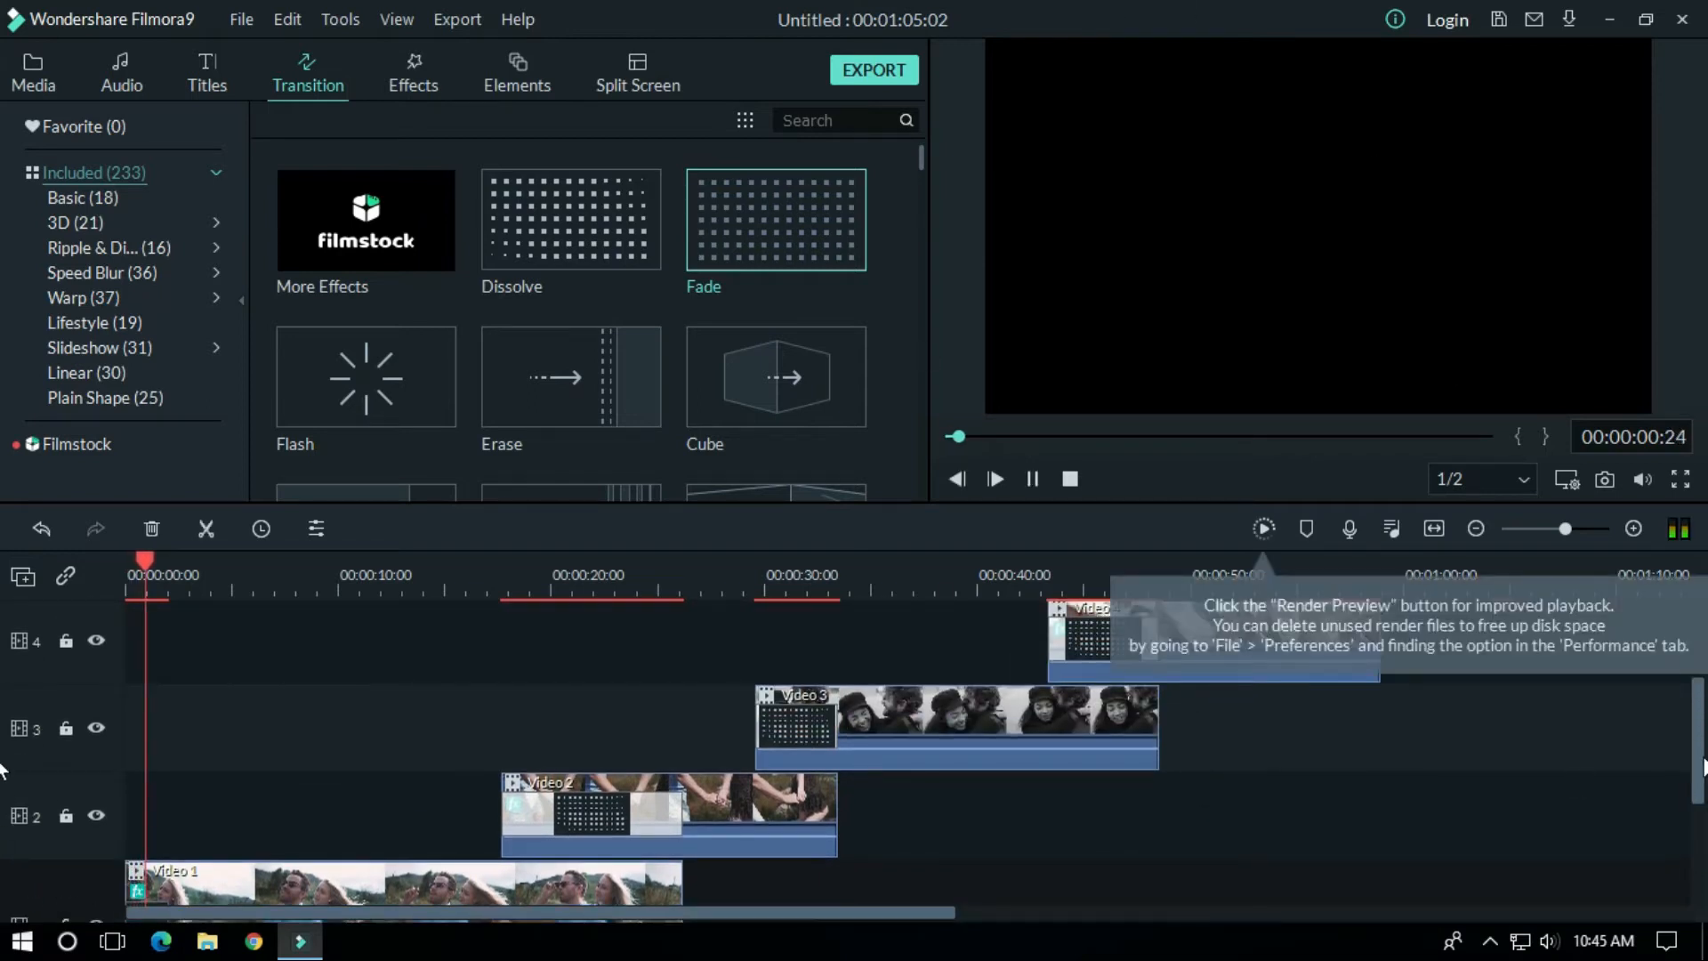
left_click_drag(1687, 731, 1680, 722)
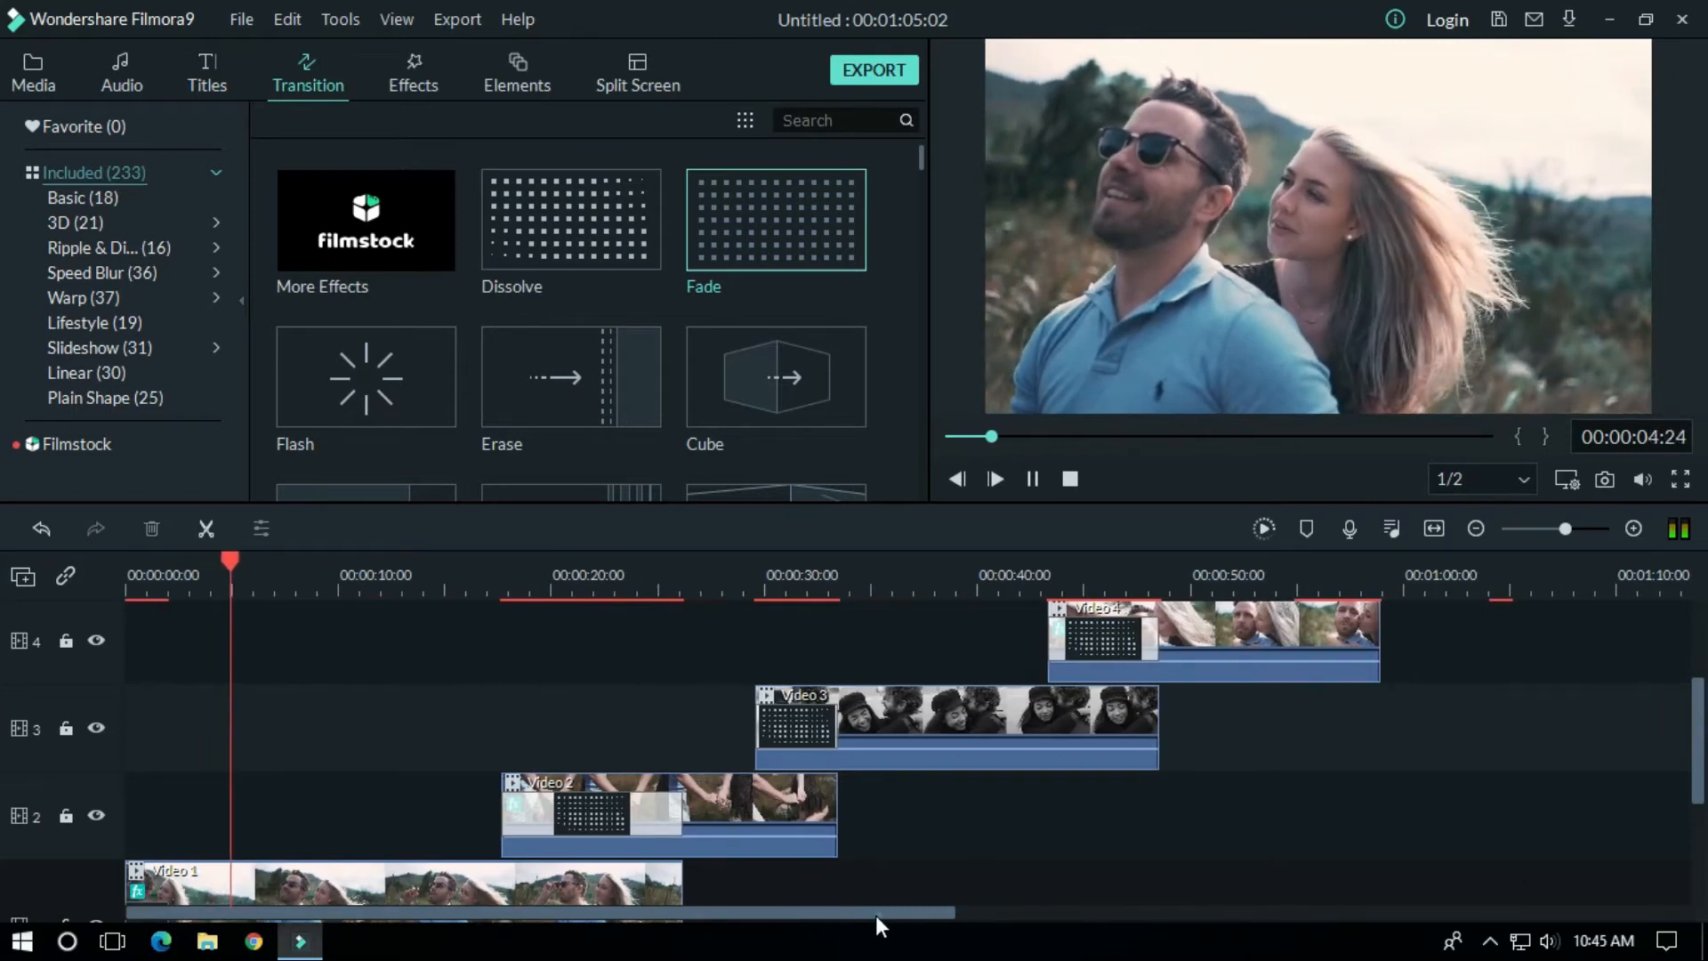
scroll(589, 673, "down", 1)
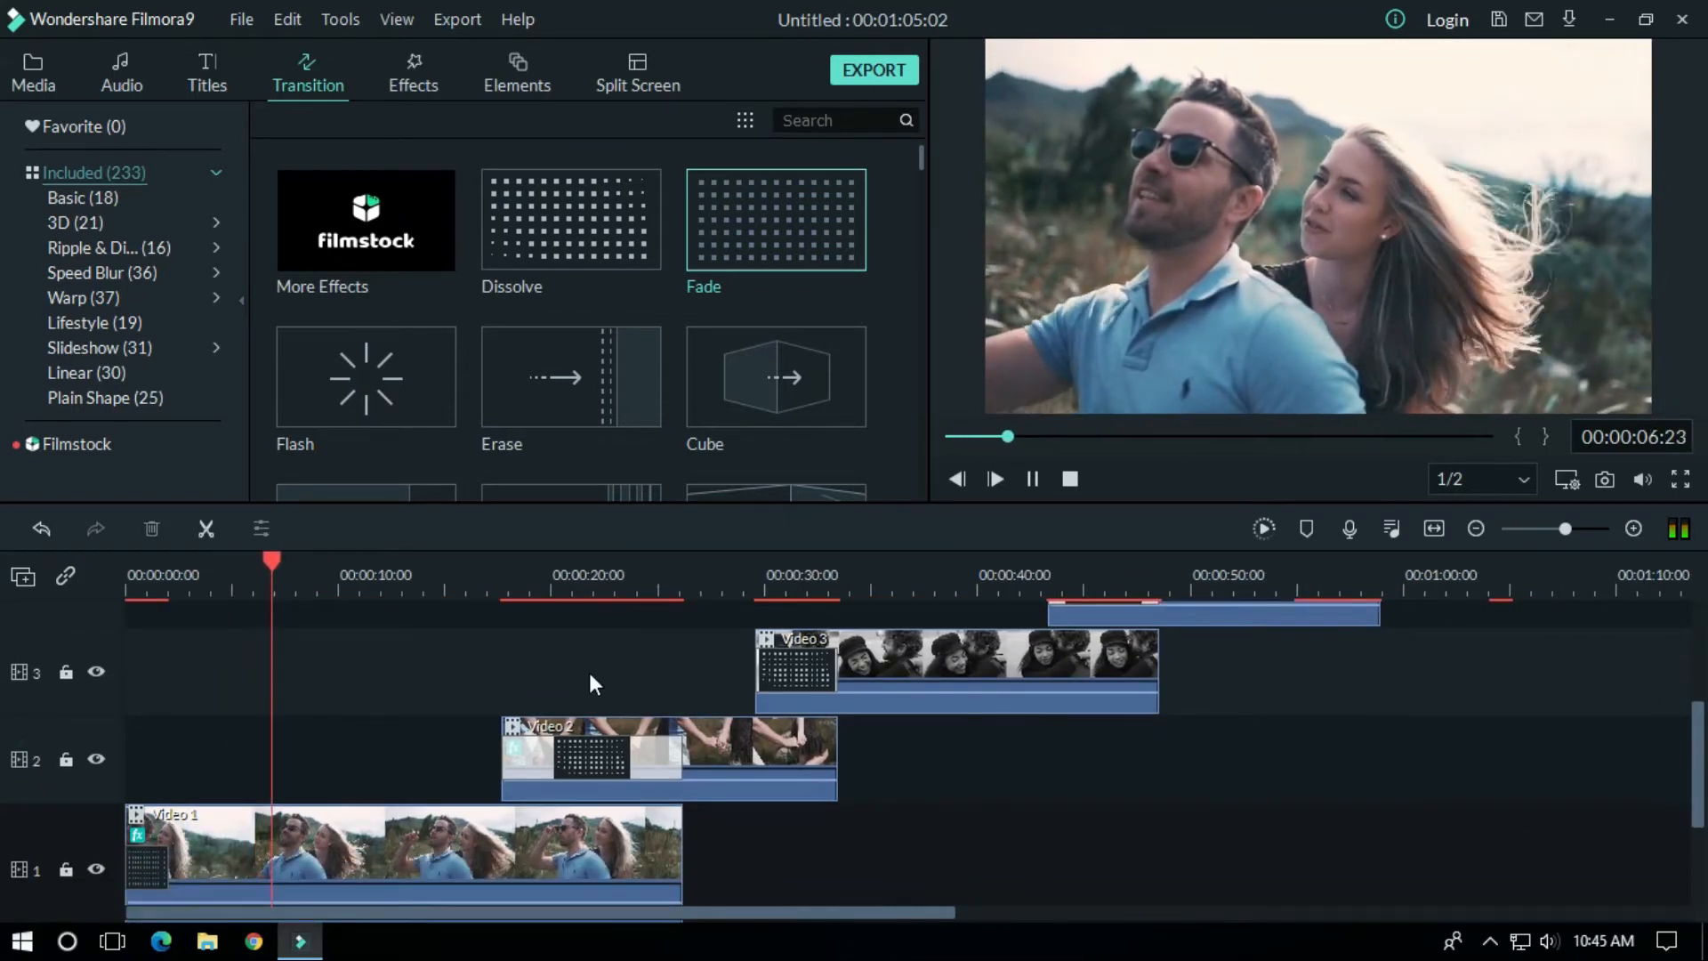
left_click(465, 622)
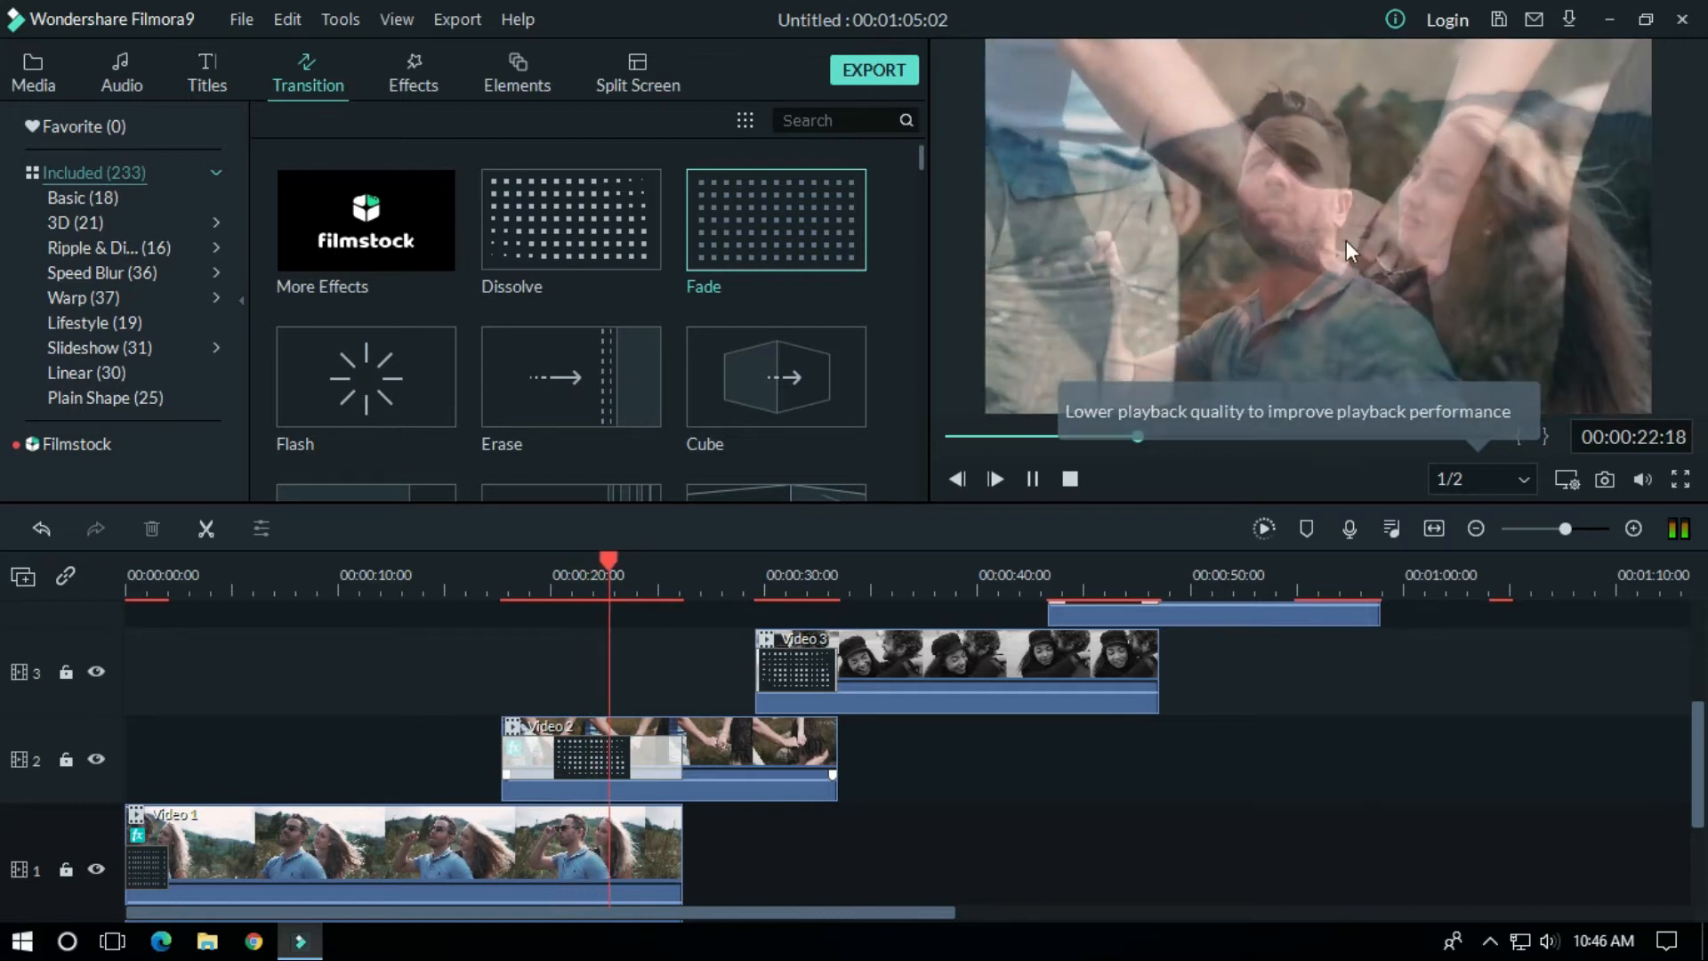
left_click(745, 582)
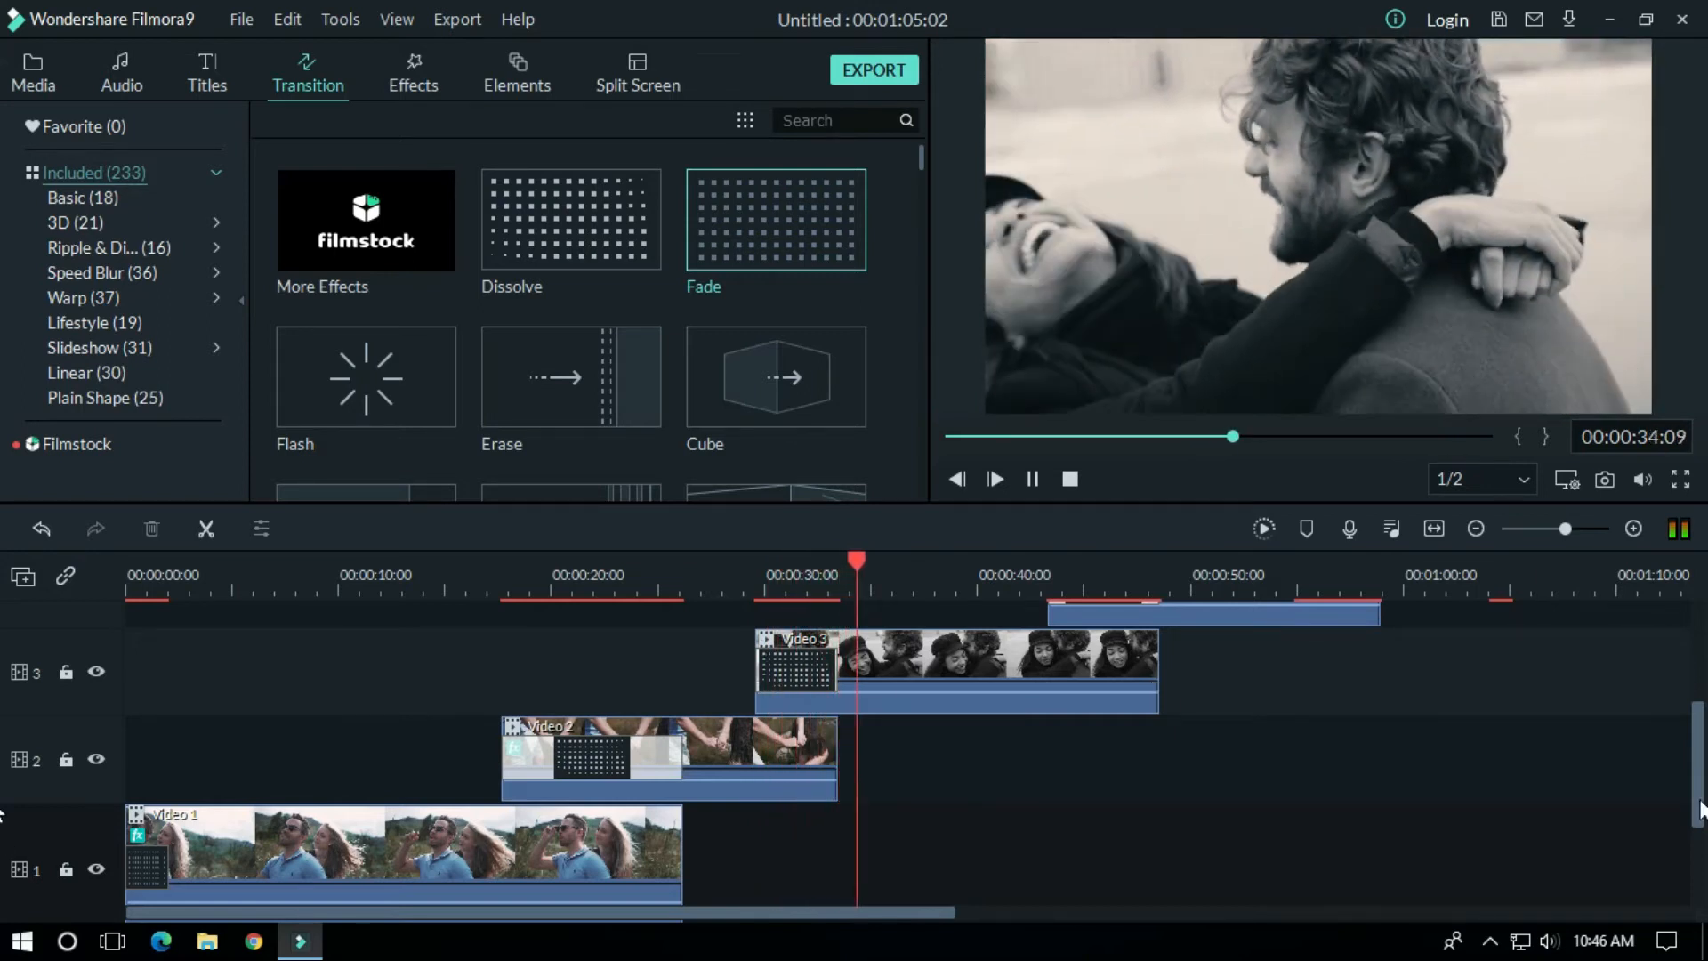
scroll(1691, 763, "up", 2)
left_click(1041, 578)
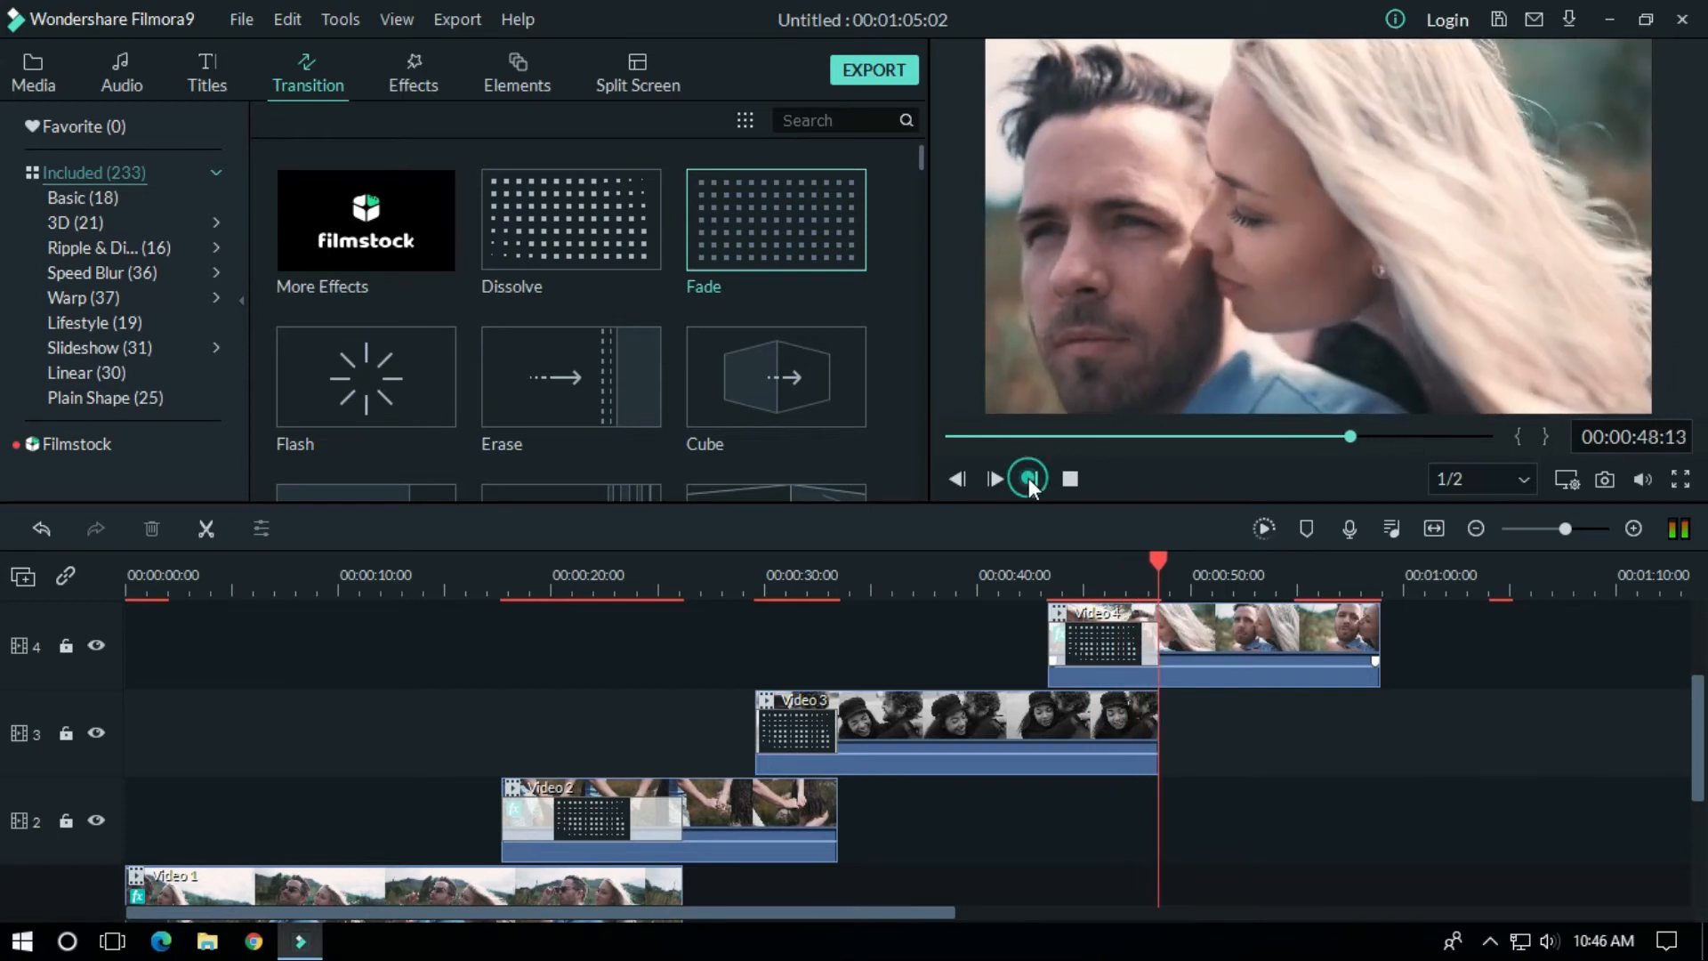
left_click(1029, 478)
Step: Search the effects for "cin", place the Cinema 21:9 overlay on track 6 from the start, and extend it to the end of Video 5
left_click_drag(1695, 725, 1690, 633)
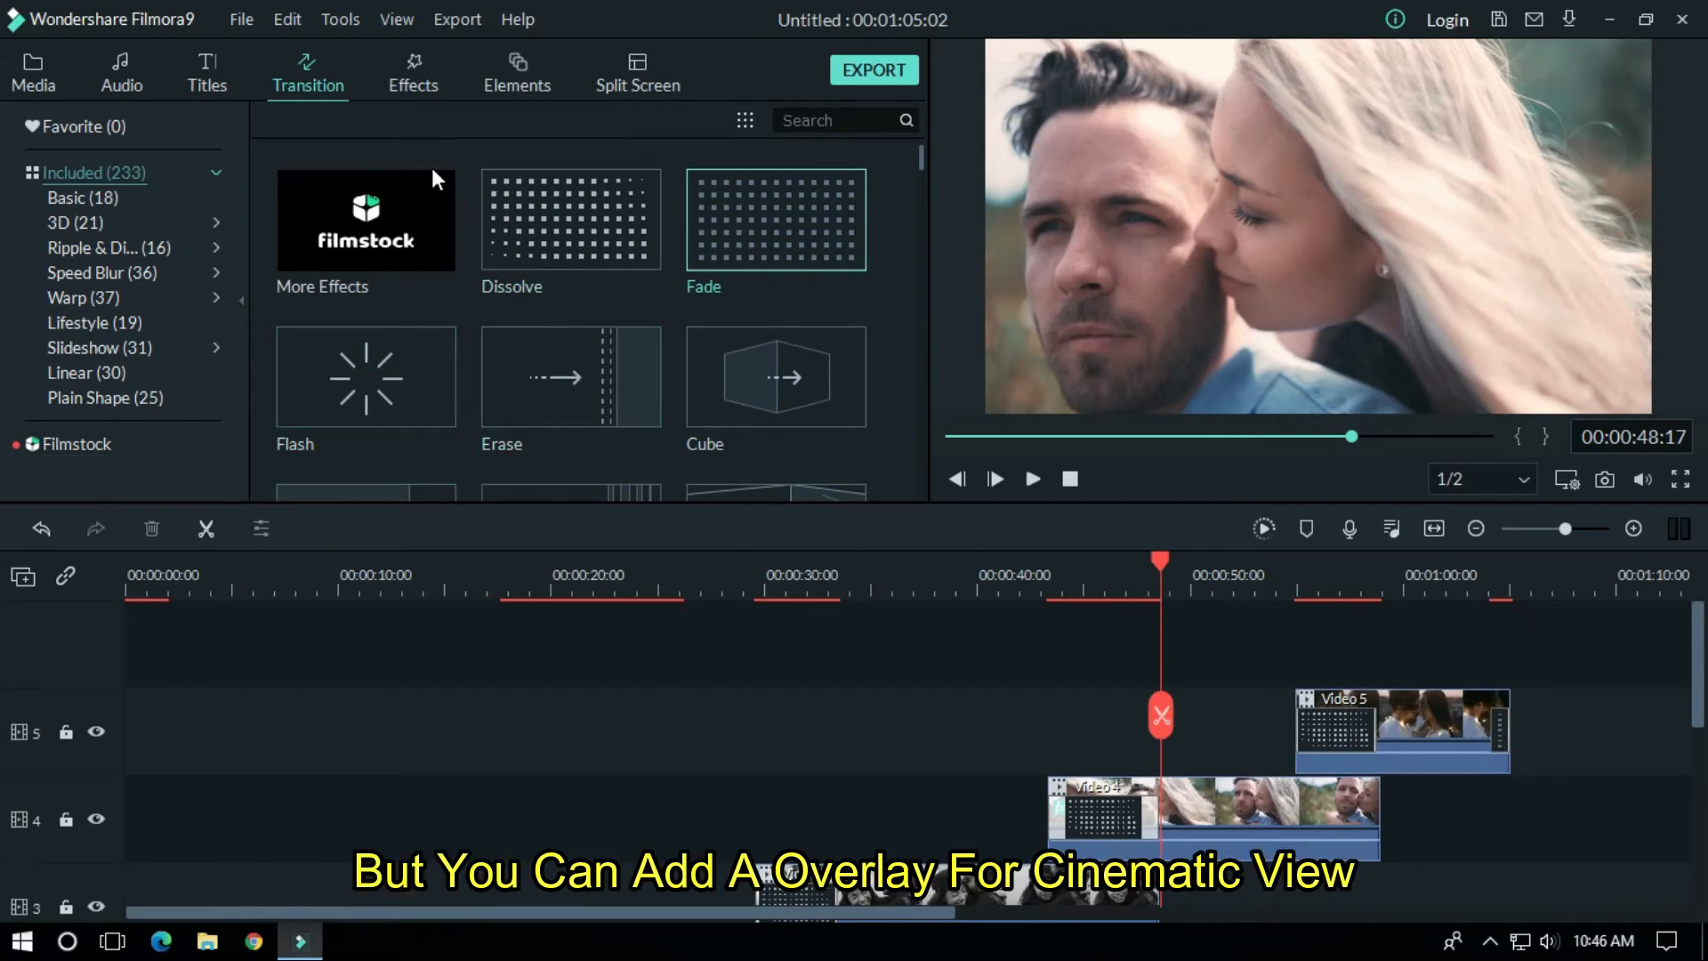
left_click(435, 80)
type("bea")
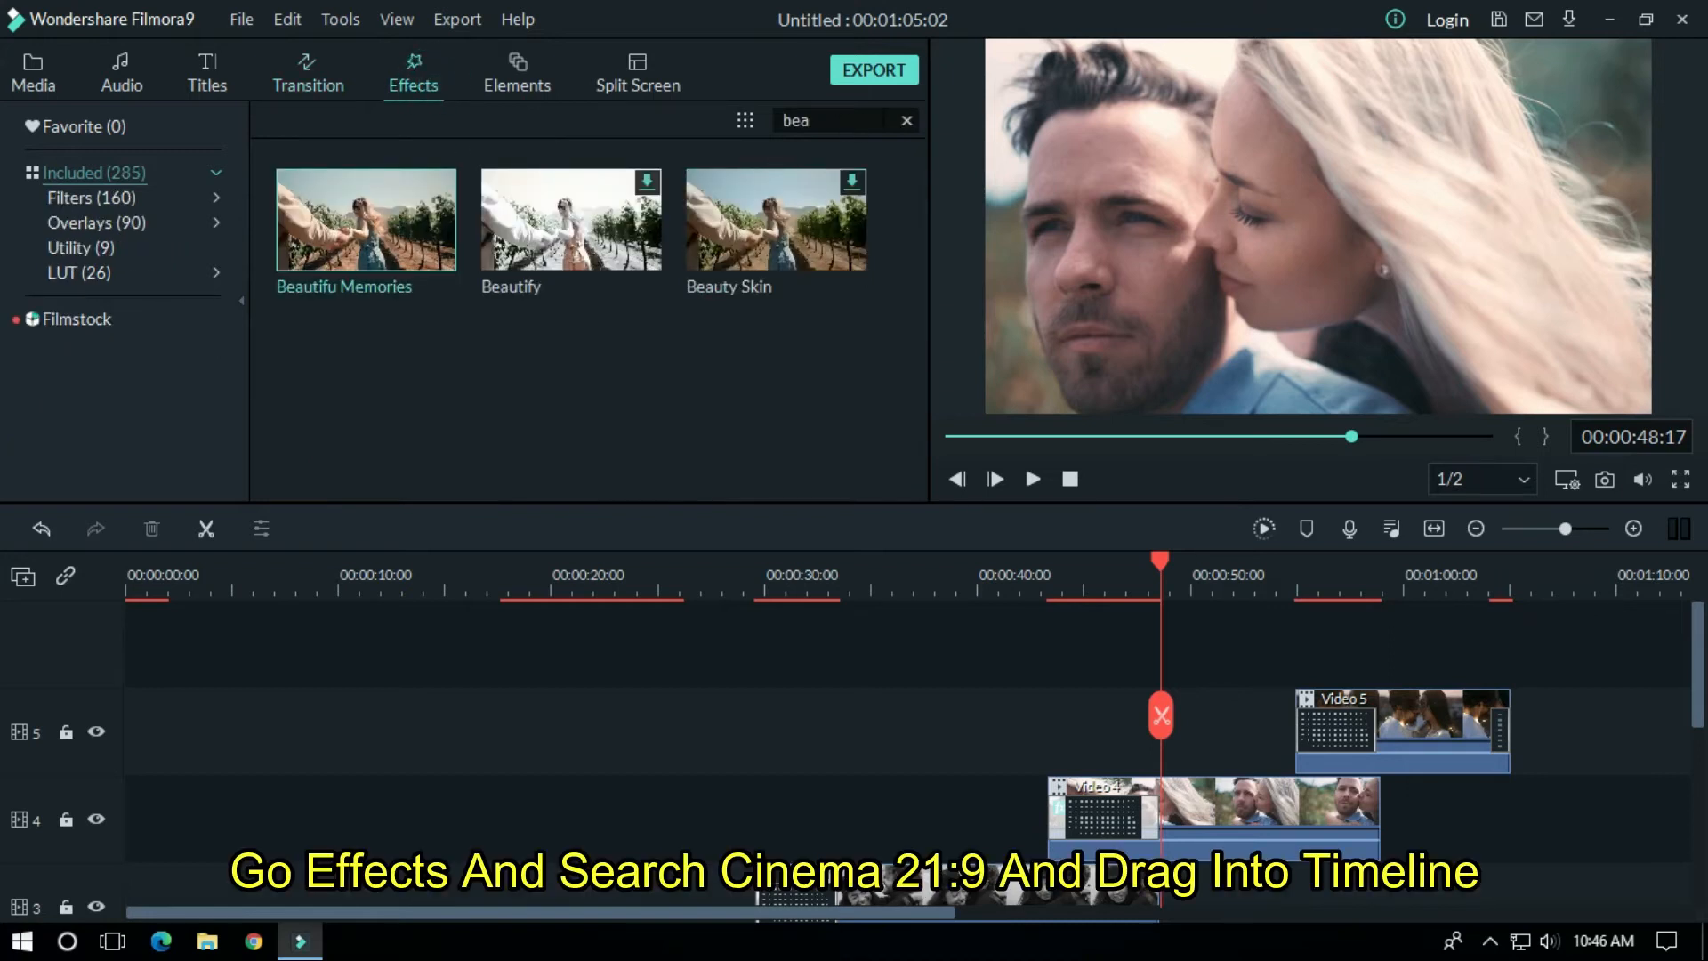
left_click(908, 120)
type("cin")
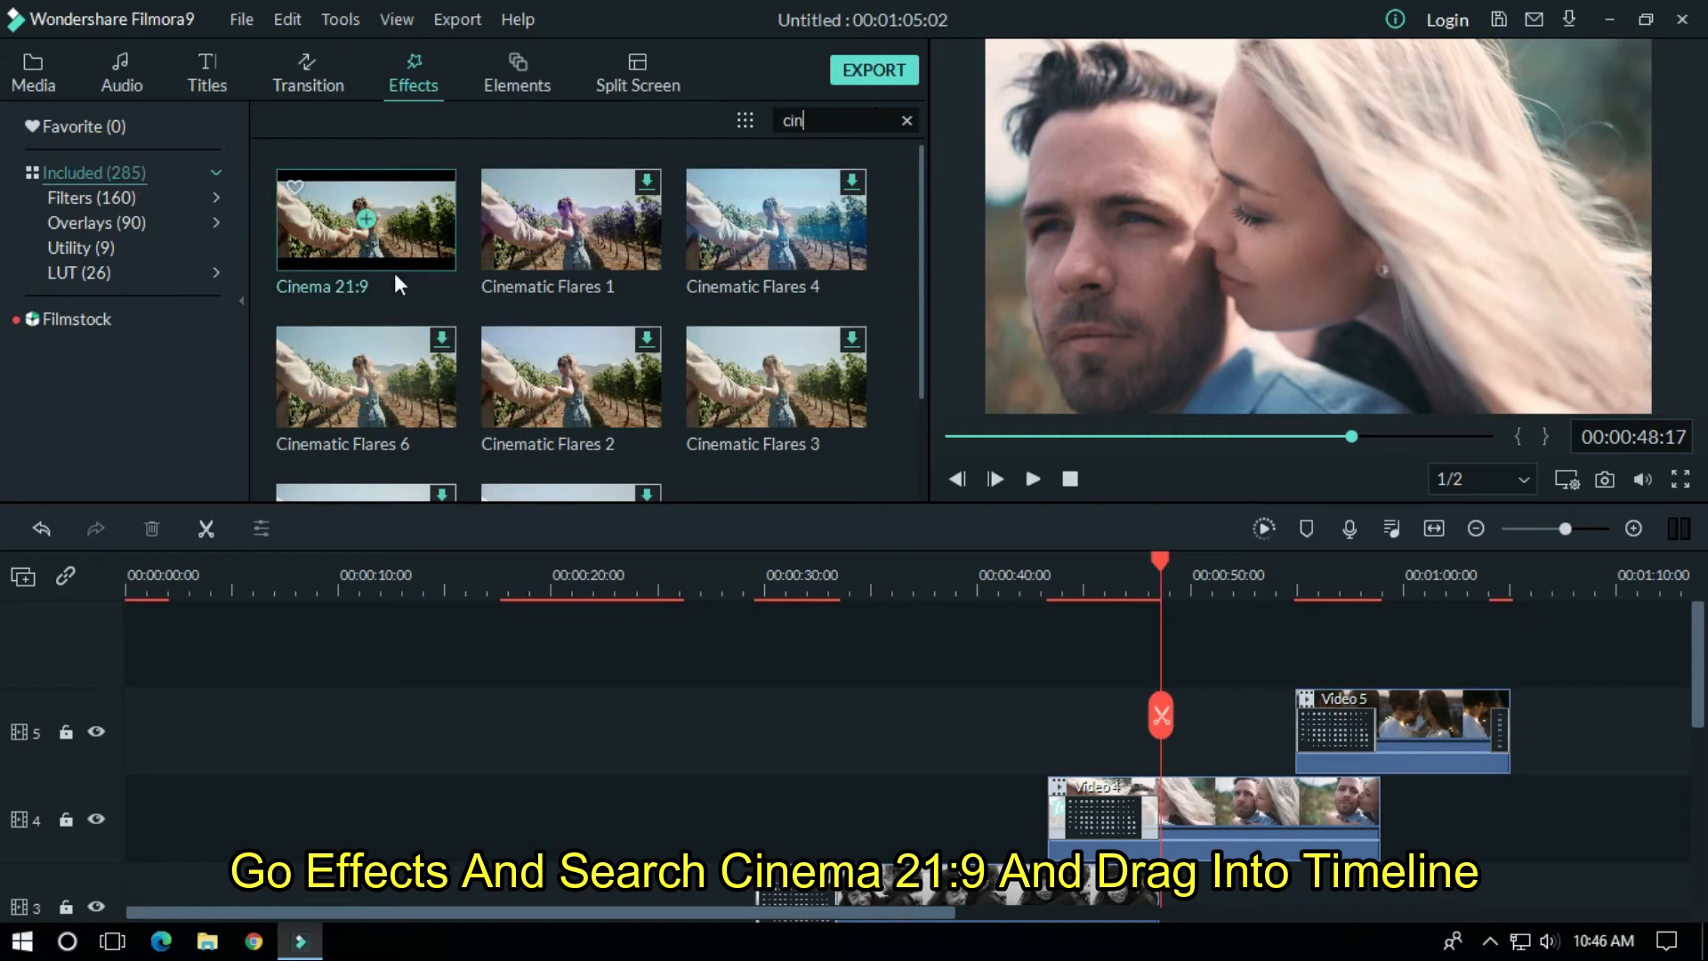
left_click_drag(399, 237, 135, 675)
left_click_drag(234, 720, 1511, 771)
Step: Check the Cinema 21:9 overlay on the picture near the start of the timeline, at 00:00:02:10
left_click_drag(1163, 572, 59, 607)
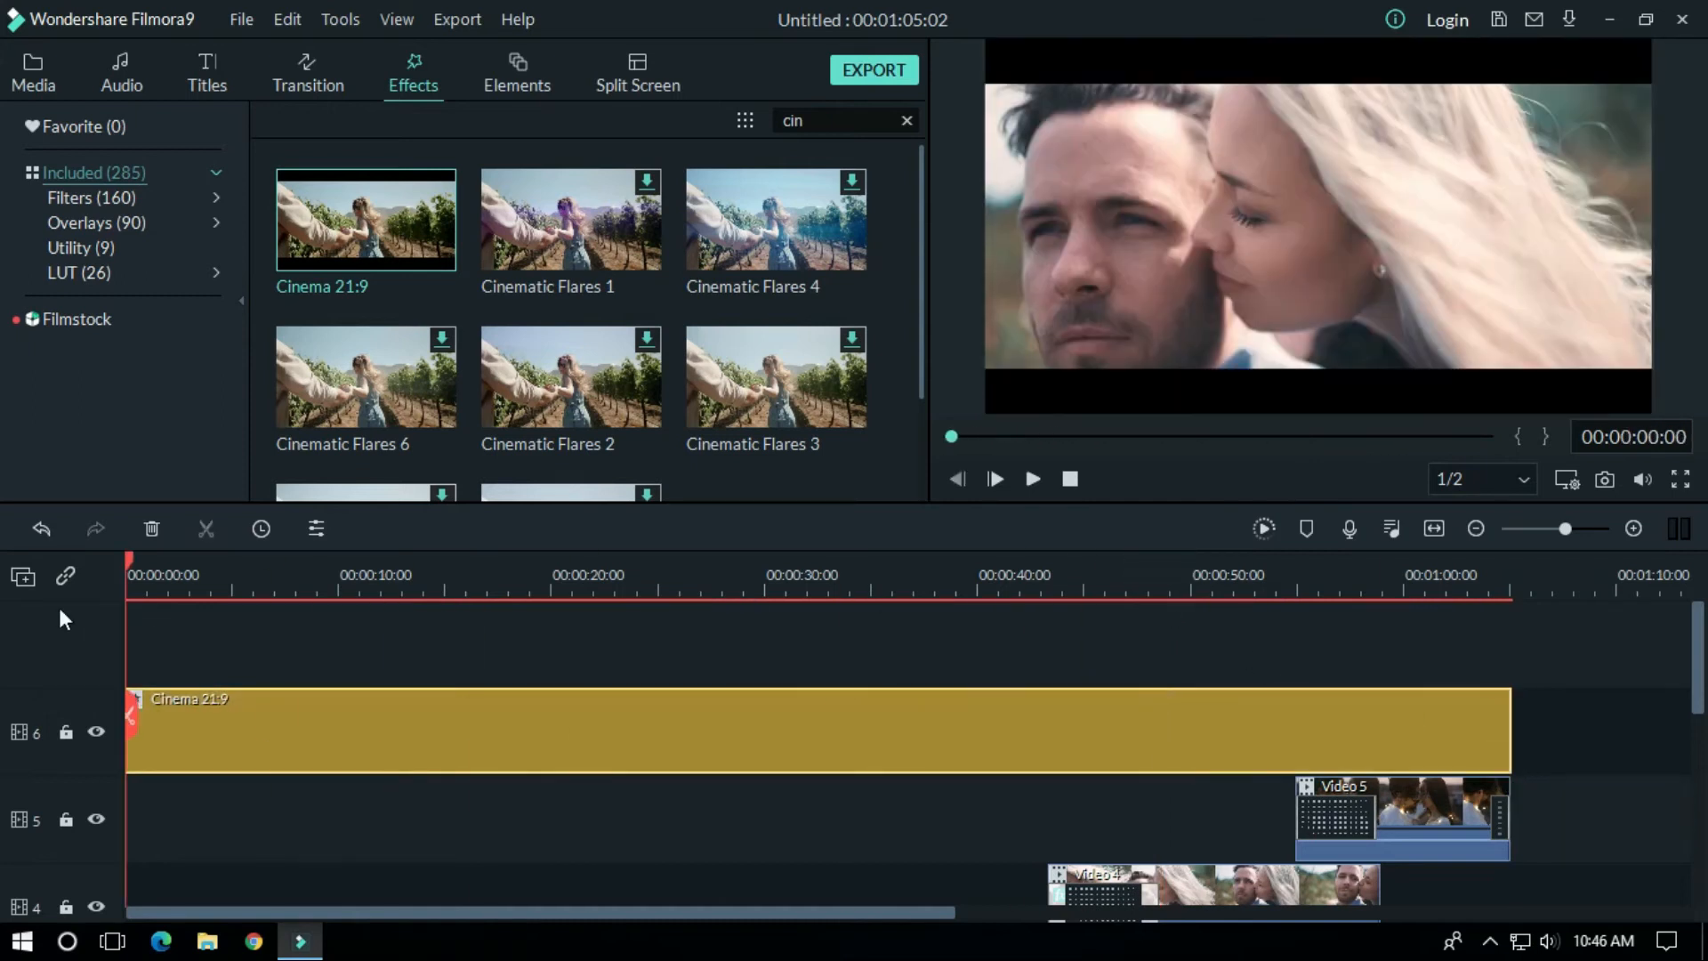
left_click(175, 580)
mouse_move(1701, 648)
left_mouse_down()
mouse_move(1701, 845)
mouse_move(1701, 648)
mouse_move(1689, 789)
mouse_move(1666, 759)
mouse_move(1701, 627)
left_mouse_up()
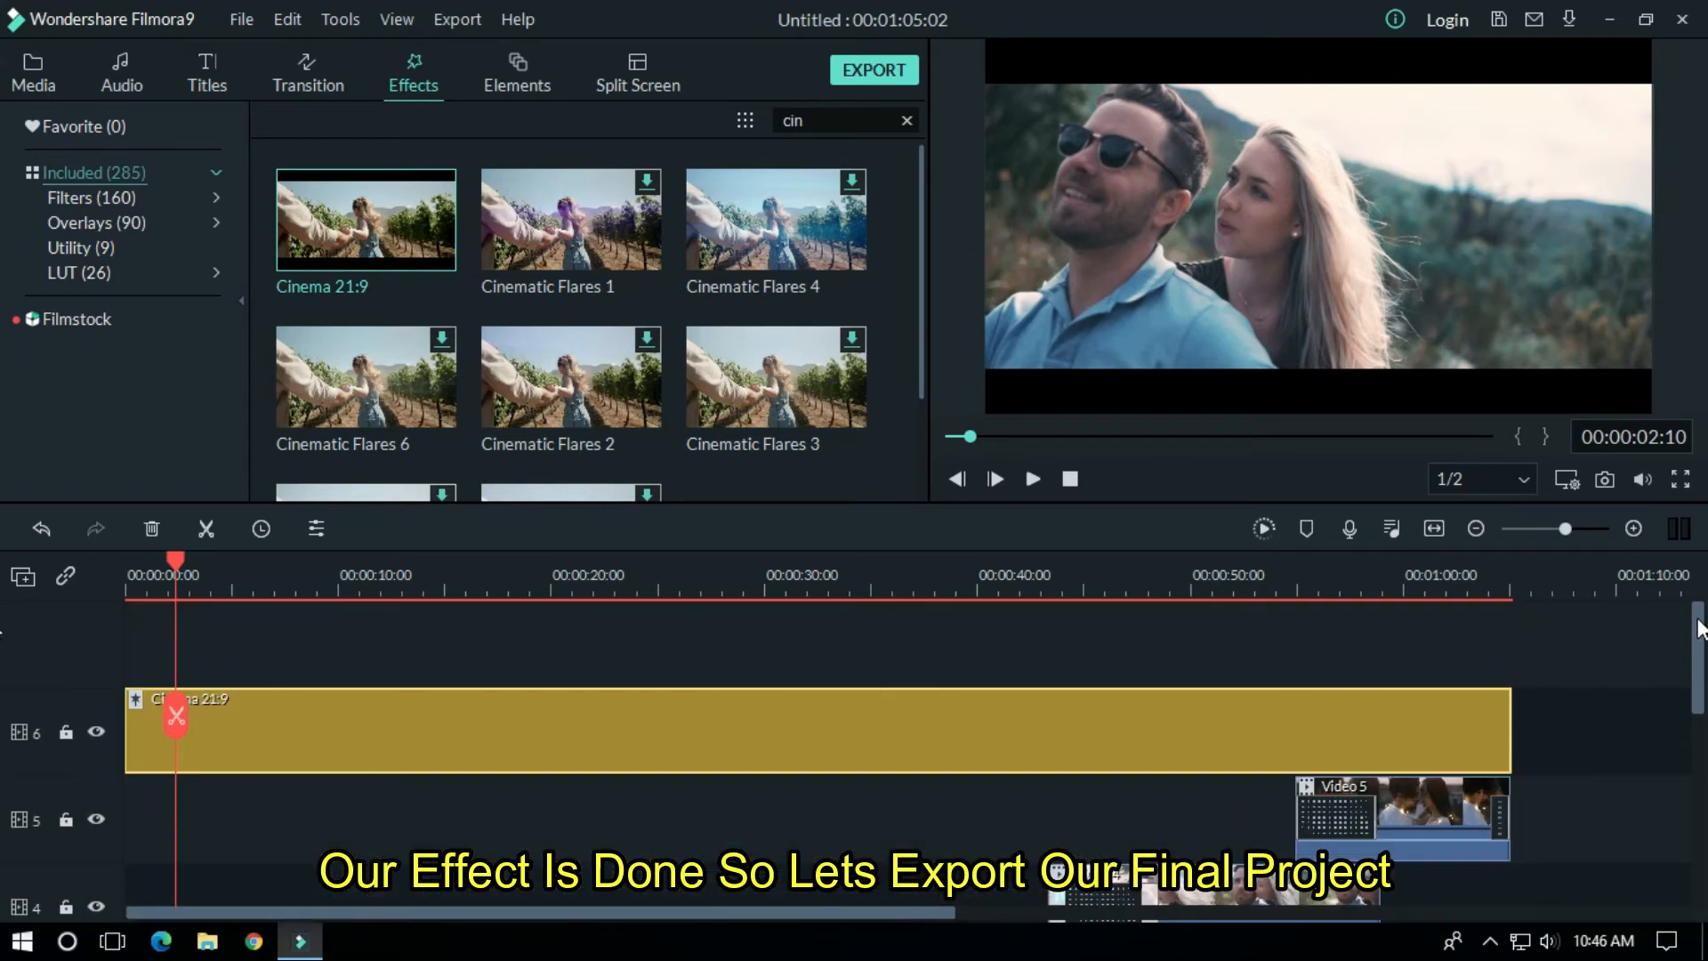
Step: Clear the effects search, open the export settings and name the output file "Beaiful memories"
left_click(906, 121)
left_click(879, 73)
left_click_drag(915, 271, 644, 268)
type("Beaiful ")
type("scenario")
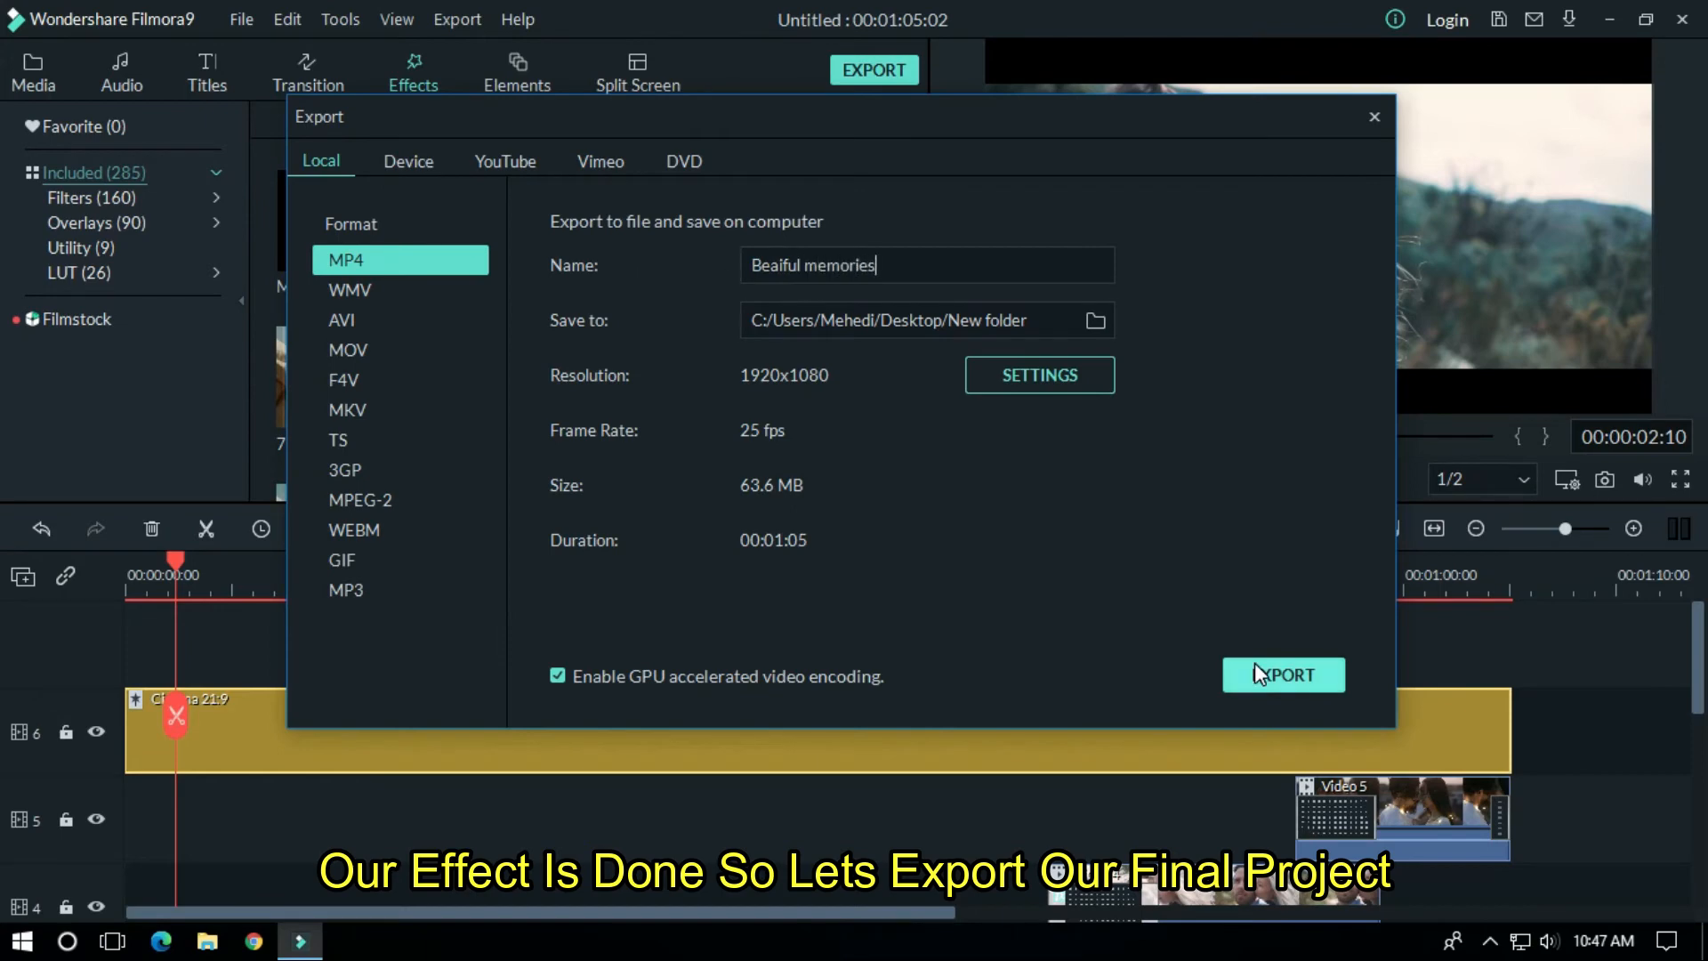